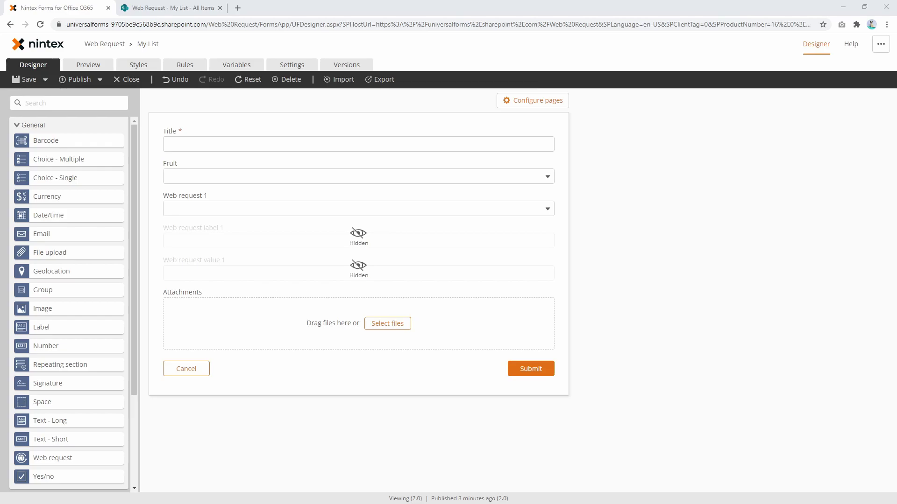
Show Web request 1's settings: pokeapi type/3 URL, JSON response, and pokemon name/url paths.
click(250, 208)
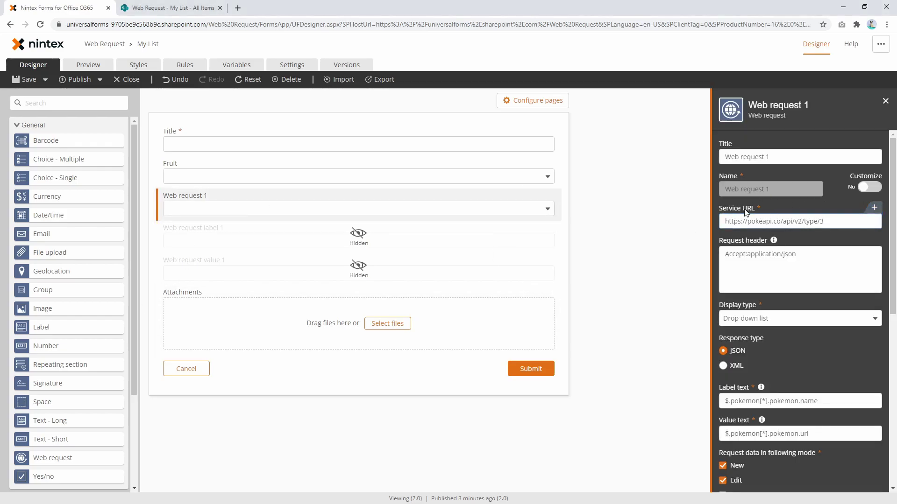
click(488, 144)
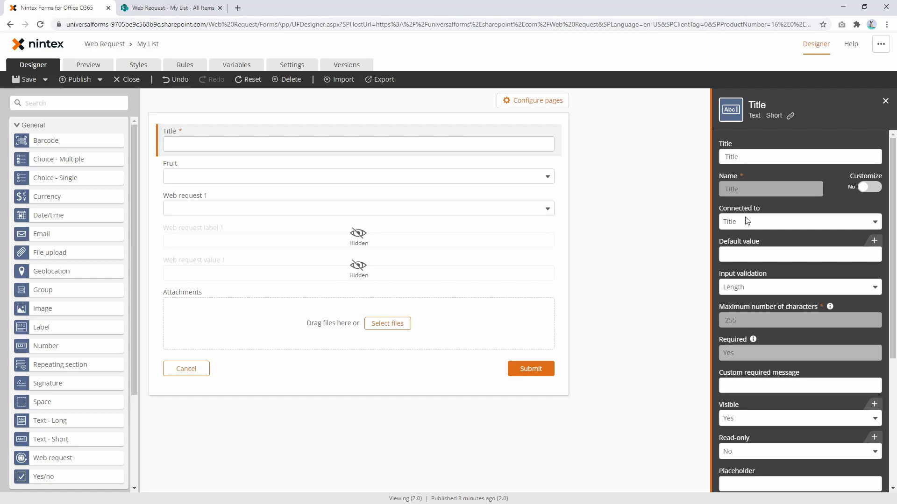
click(455, 211)
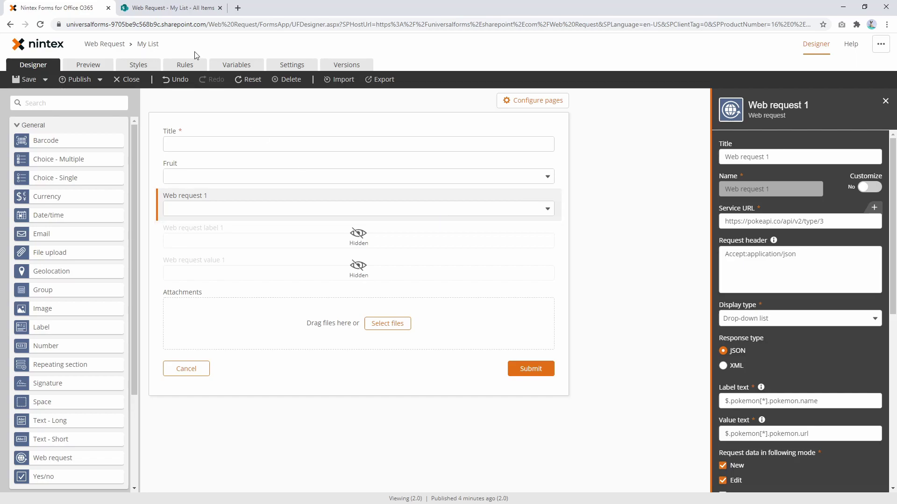
click(229, 66)
click(660, 118)
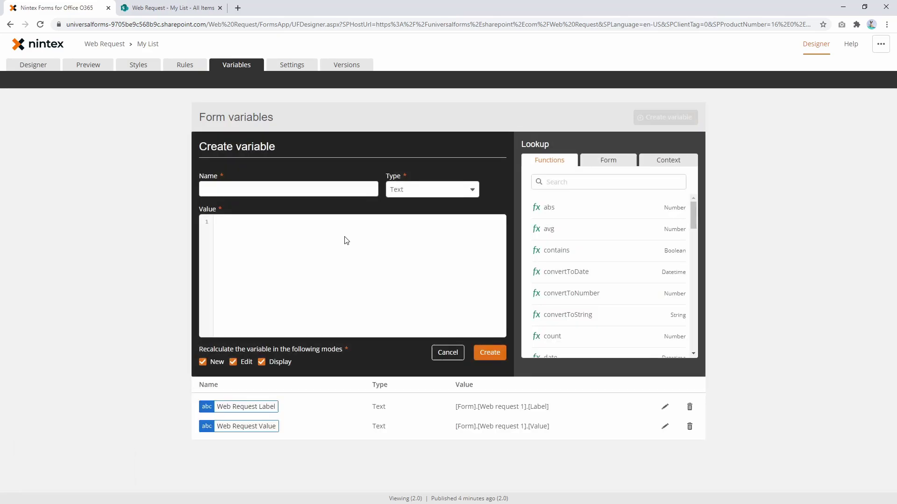
click(338, 244)
text(web)
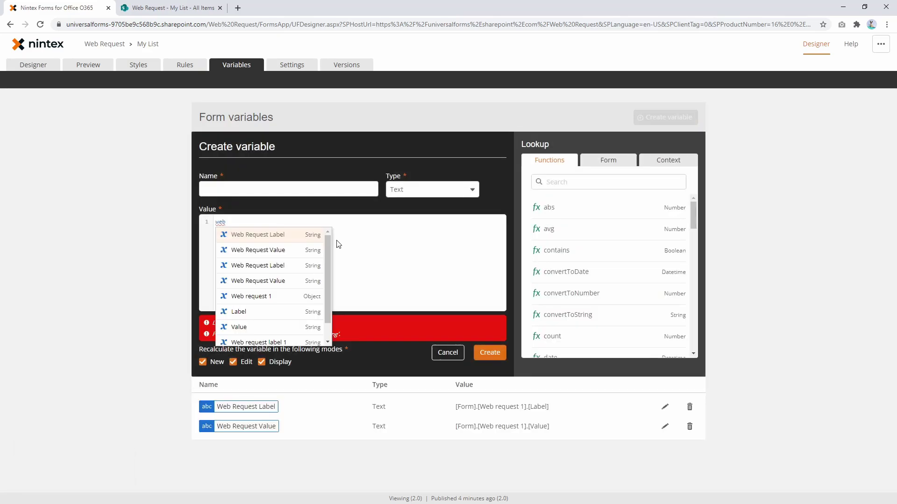
key(Down)
key(Down)
key(Up)
key(Up)
key(Down)
key(Down)
key(Down)
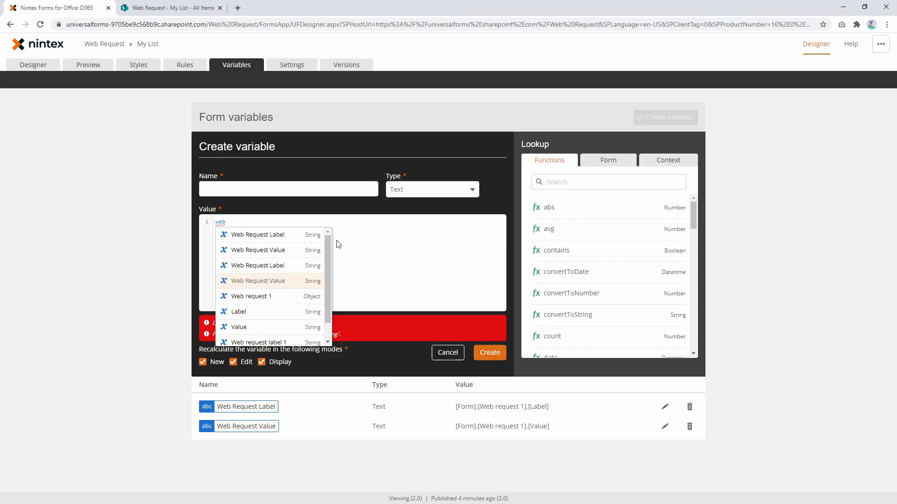
key(Down)
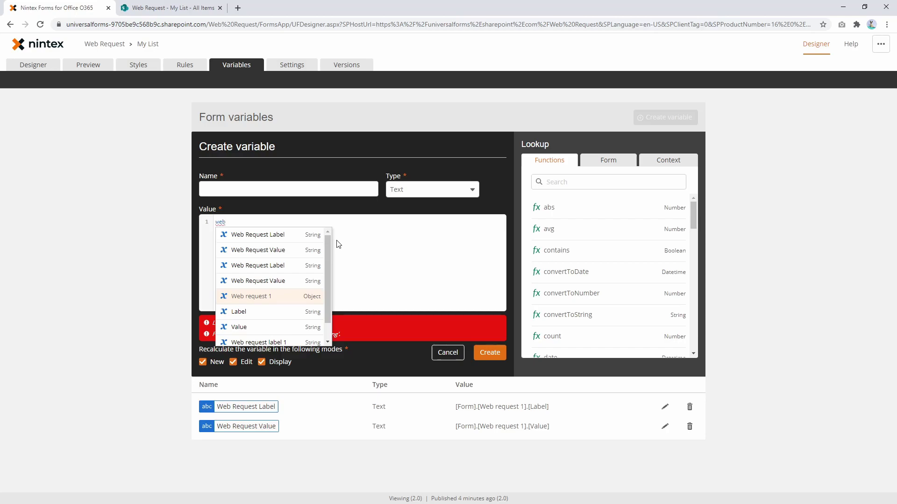
click(39, 74)
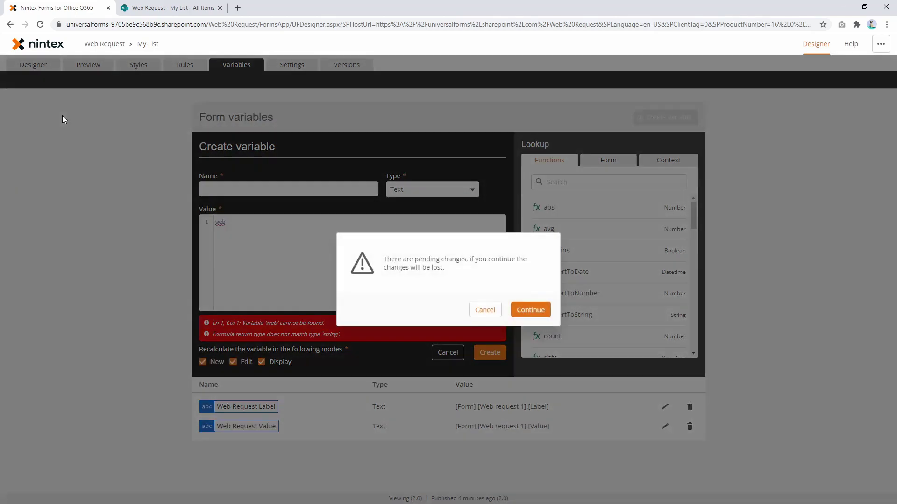
click(532, 310)
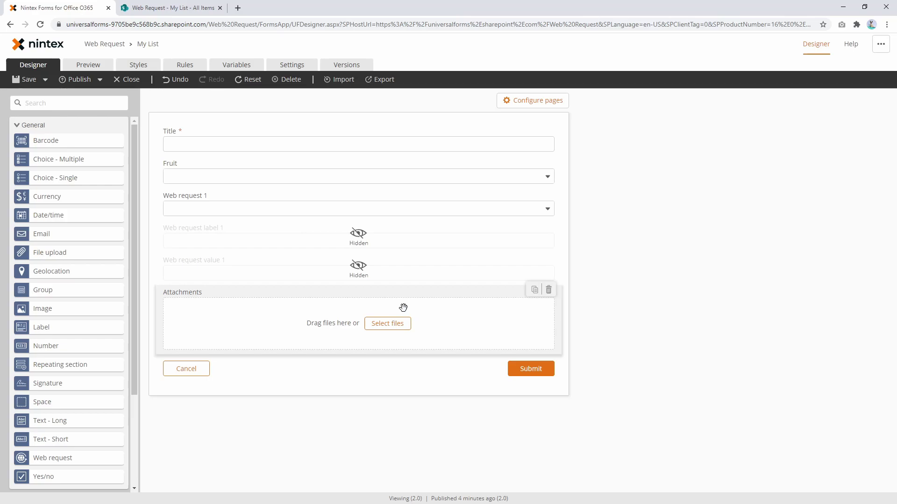
Add a Label below the Fruit field whose text inserts the Fruit control's value.
click(349, 176)
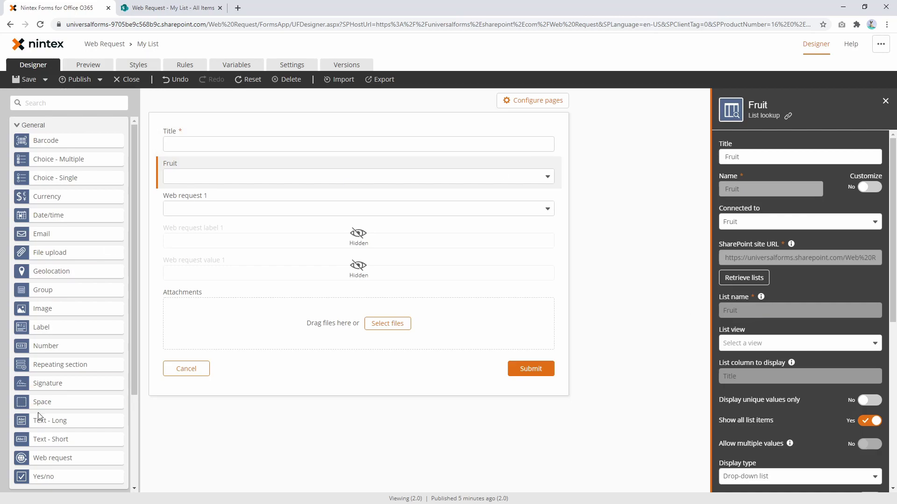
drag(55, 330, 275, 199)
click(252, 204)
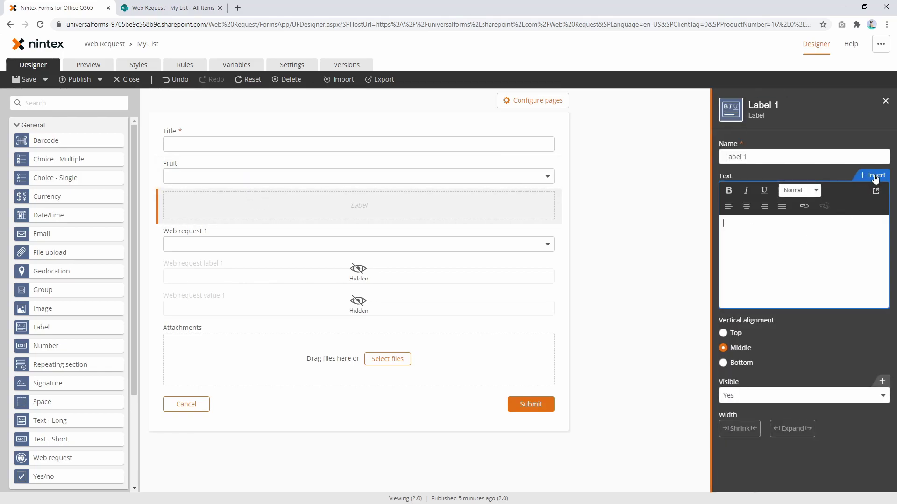
click(873, 175)
click(152, 156)
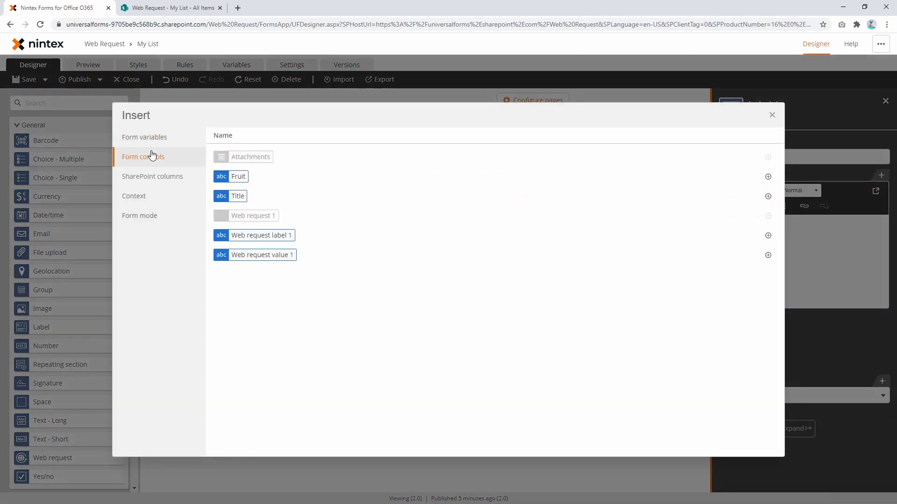
click(237, 178)
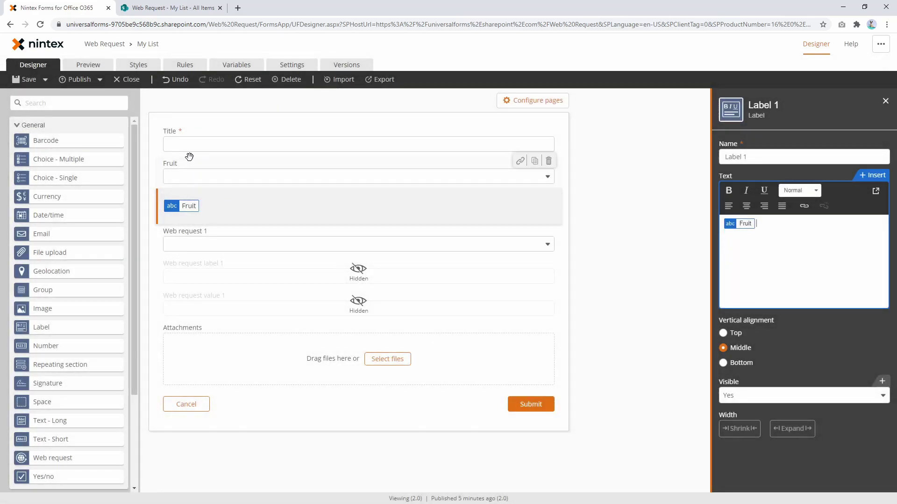
Preview the form, pick Apples so the label shows 1;#Apples, then pick charizard in Web request 1.
click(89, 65)
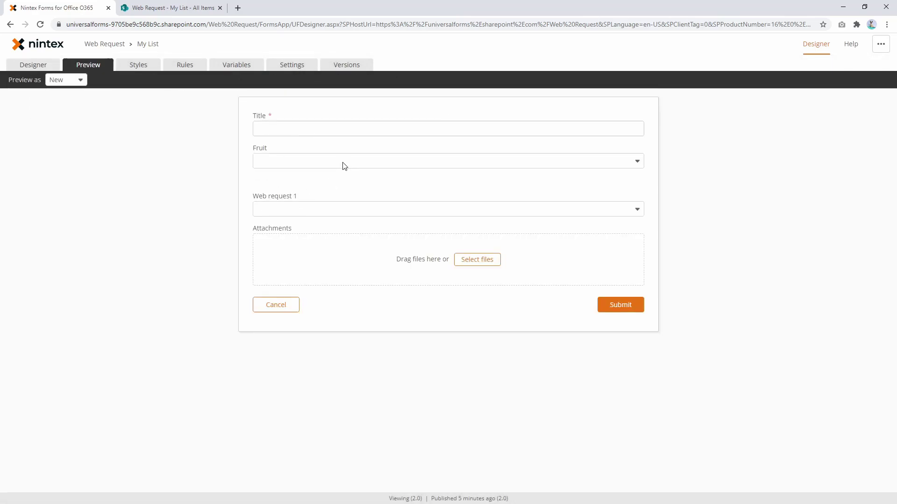
click(342, 163)
click(336, 180)
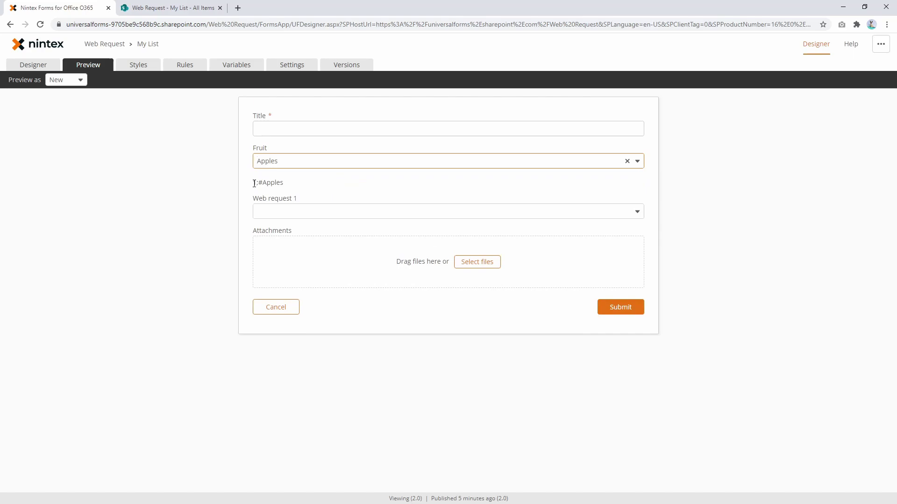
drag(253, 183, 282, 182)
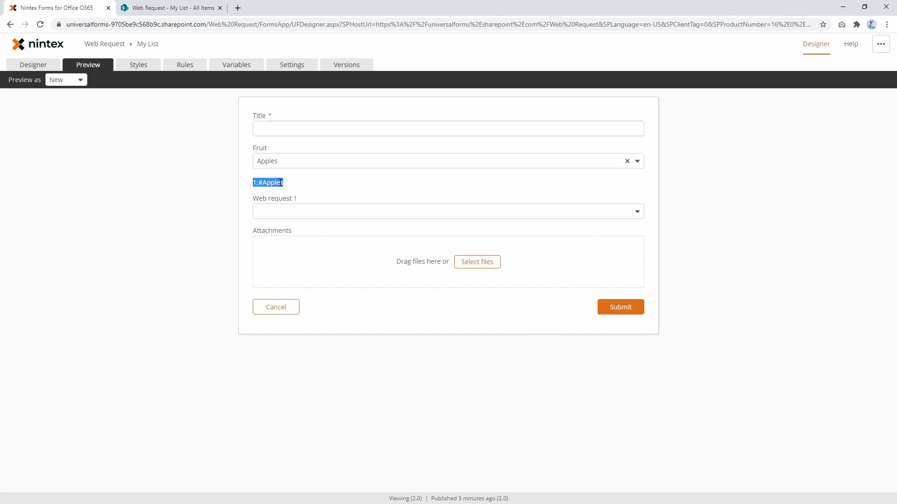
click(366, 212)
click(335, 228)
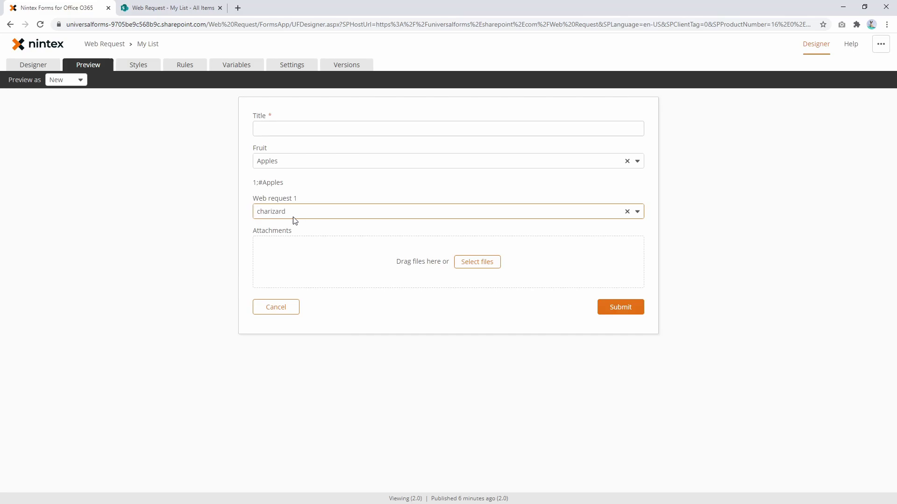
Back in the designer, delete the Fruit control from the form.
click(46, 64)
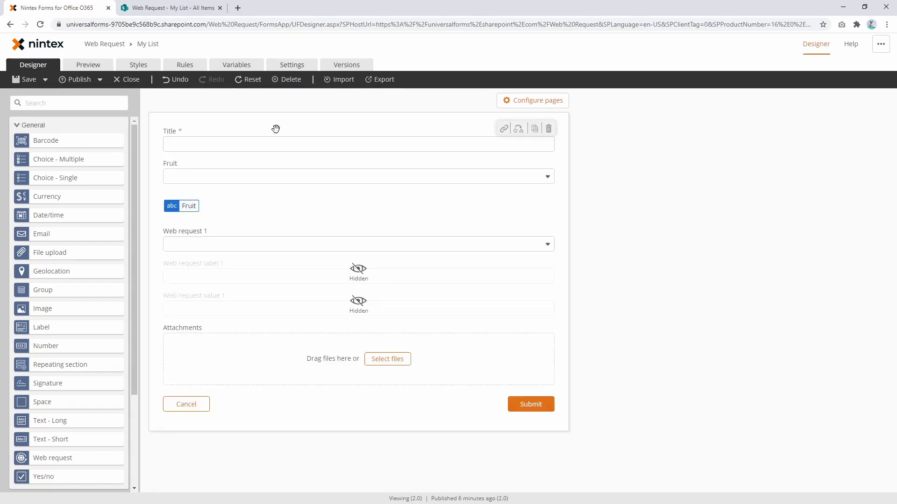
click(550, 162)
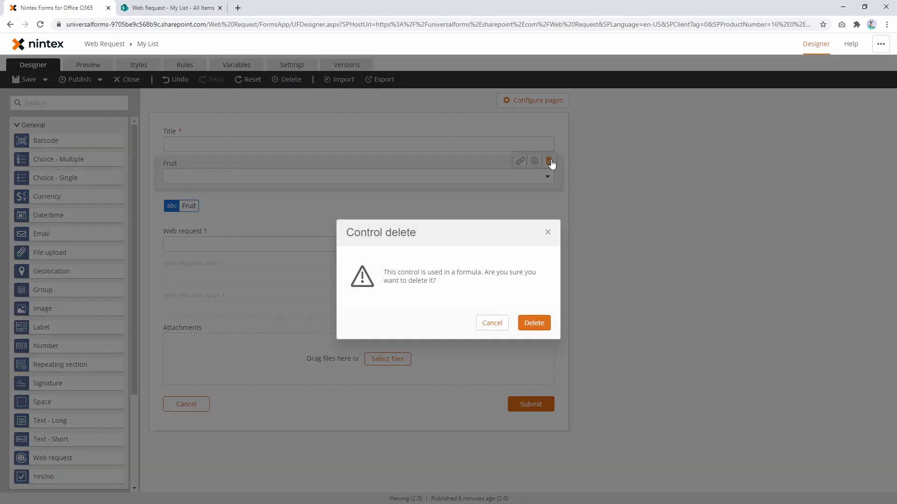
click(543, 326)
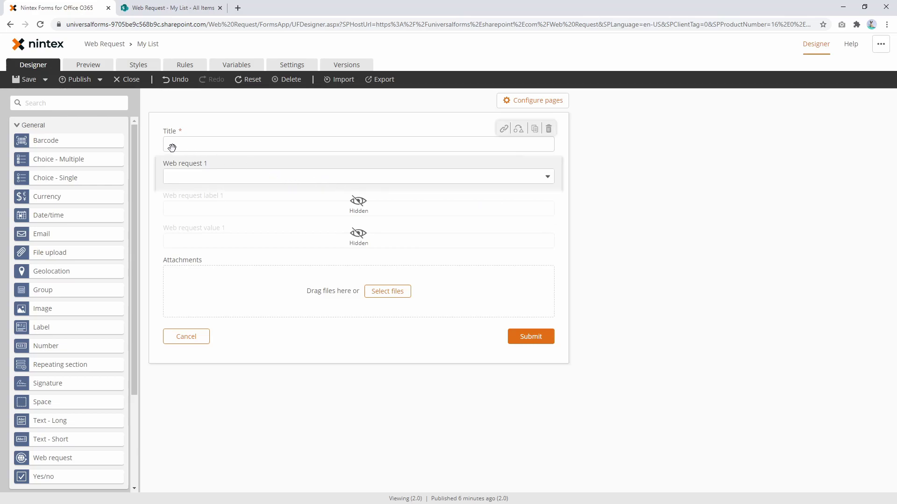
Preview again, pick charizard in Web request 1, and return to the designer.
click(91, 66)
click(339, 167)
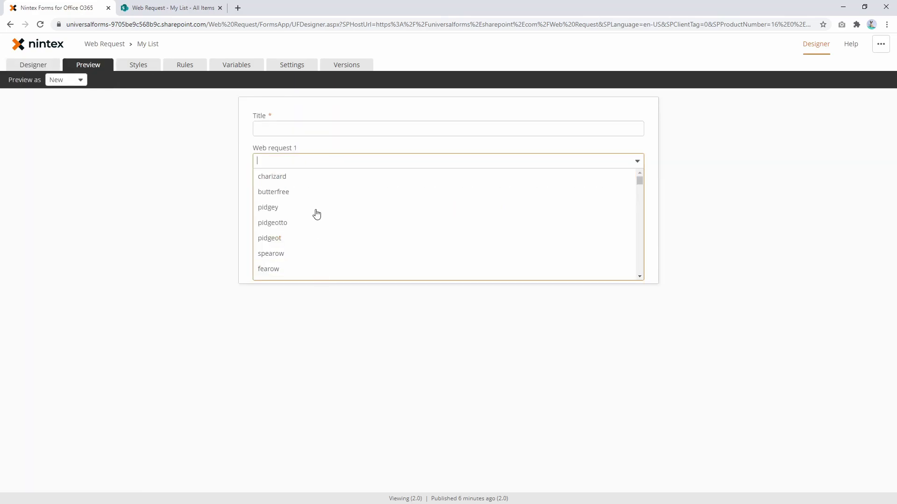
click(303, 177)
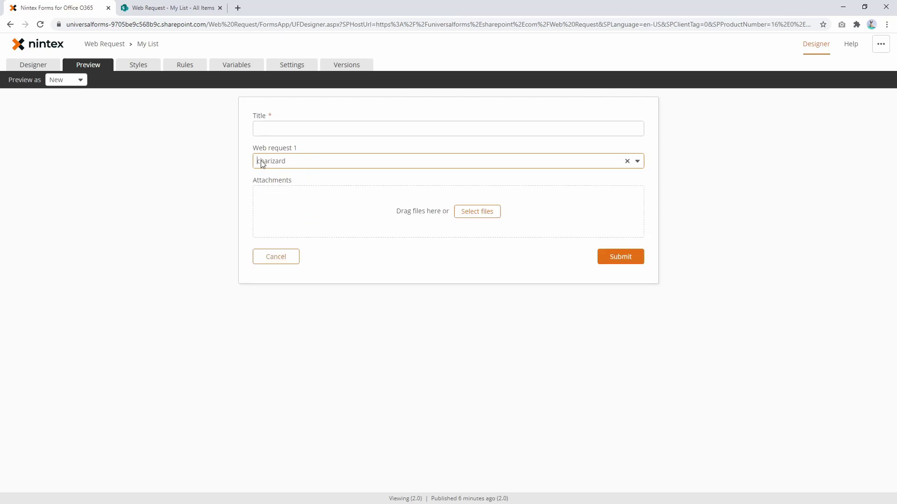
click(27, 68)
In Web request 1's settings, highlight the .name label path and the .url value path.
click(222, 173)
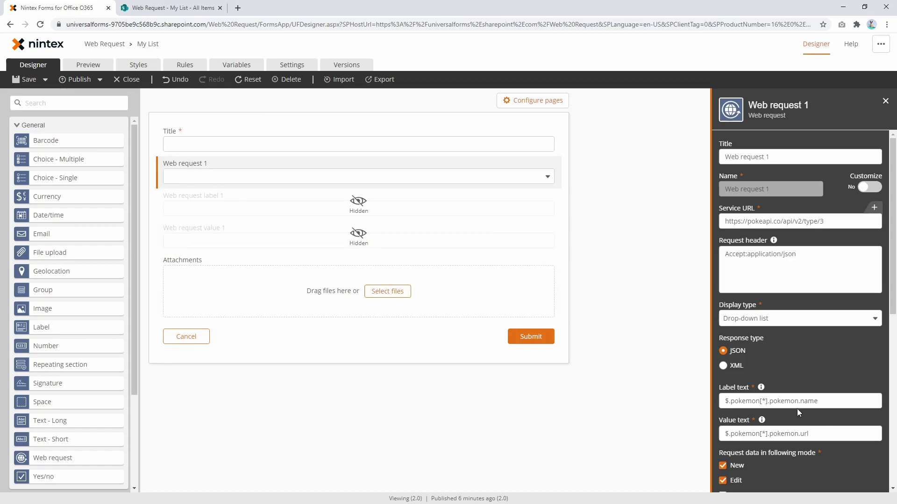
drag(818, 401, 799, 402)
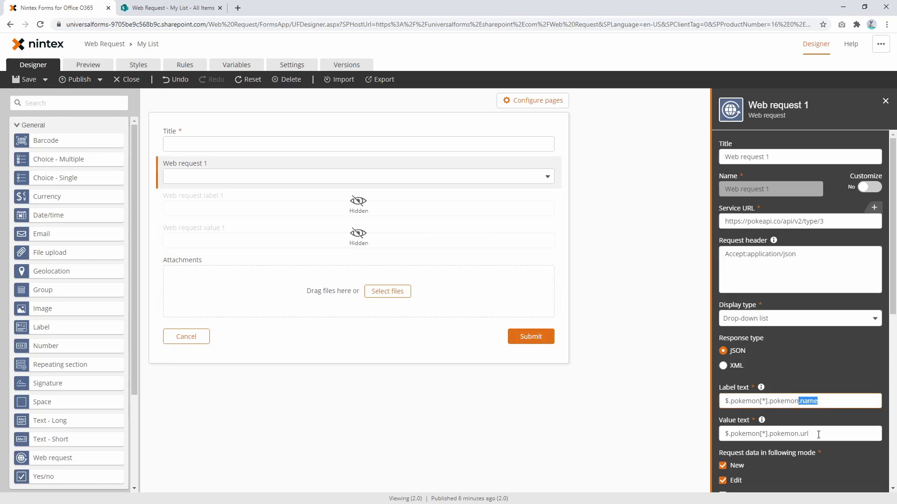
drag(815, 435, 799, 434)
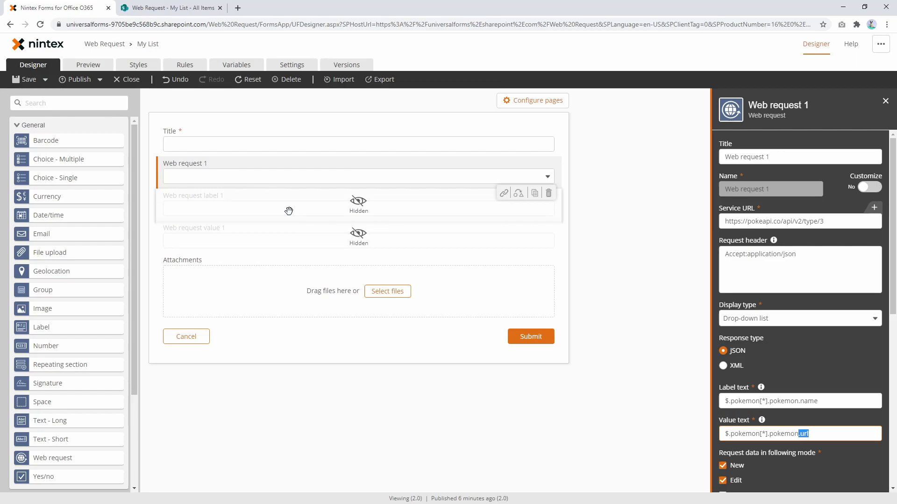
Check the SharePoint list in the other tab, then scroll the toolbox to SharePoint Columns.
key(ctrl+Tab)
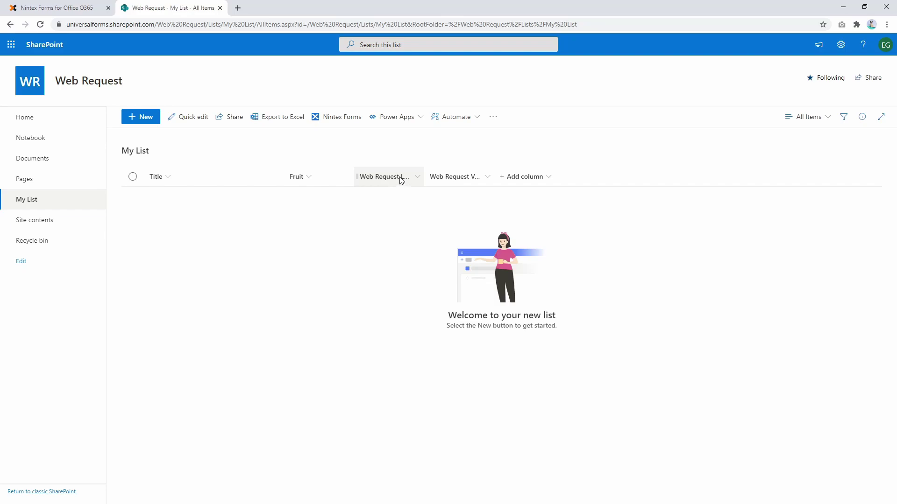
click(63, 4)
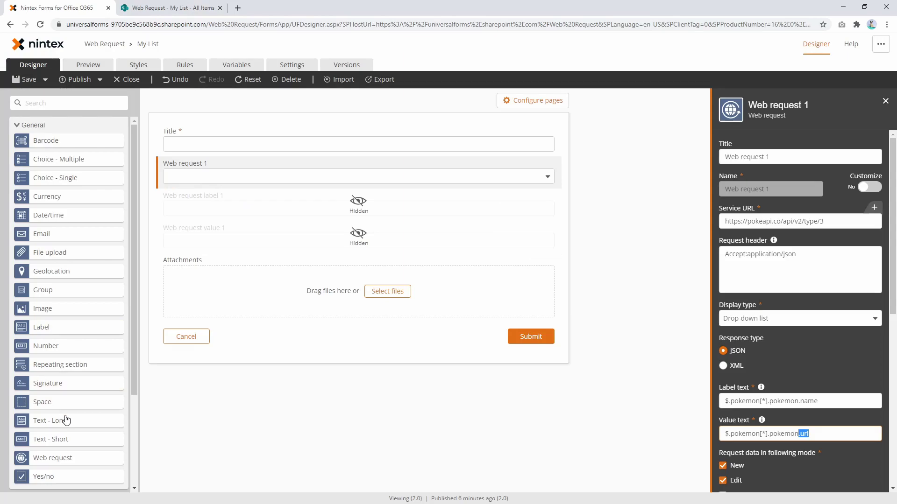
scroll(66, 420, down, 3)
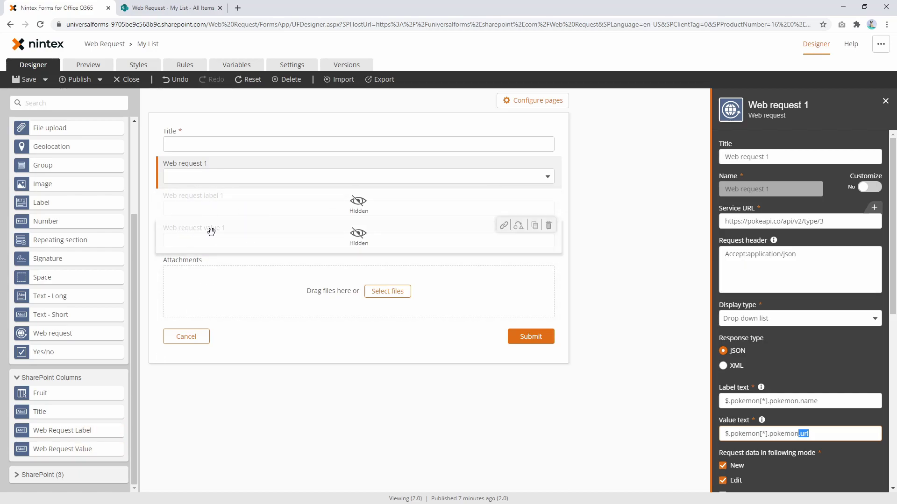
Replace the Set field values rule with a new rule named 'Set fields' and open its condition formula editor.
click(185, 64)
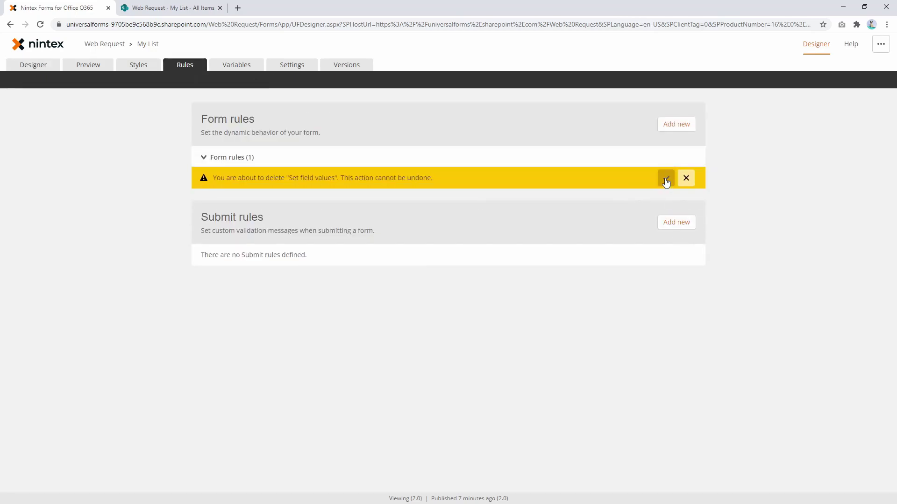
click(666, 177)
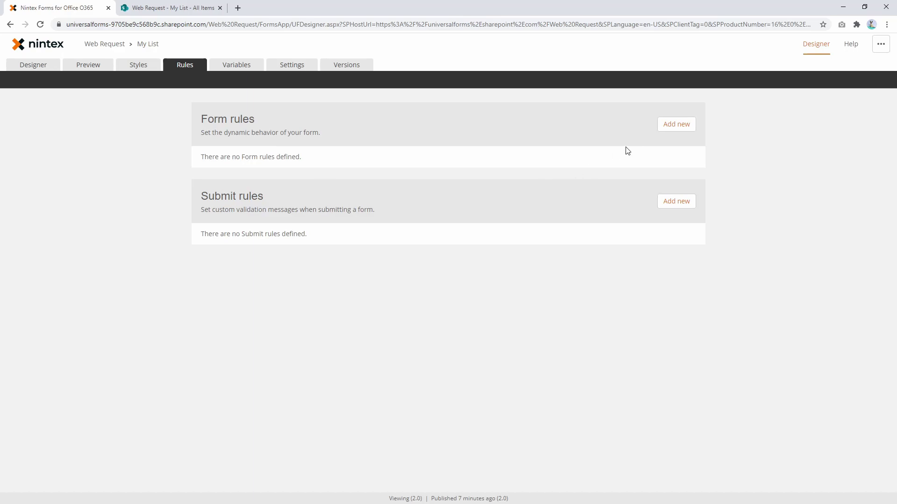
click(672, 126)
click(276, 163)
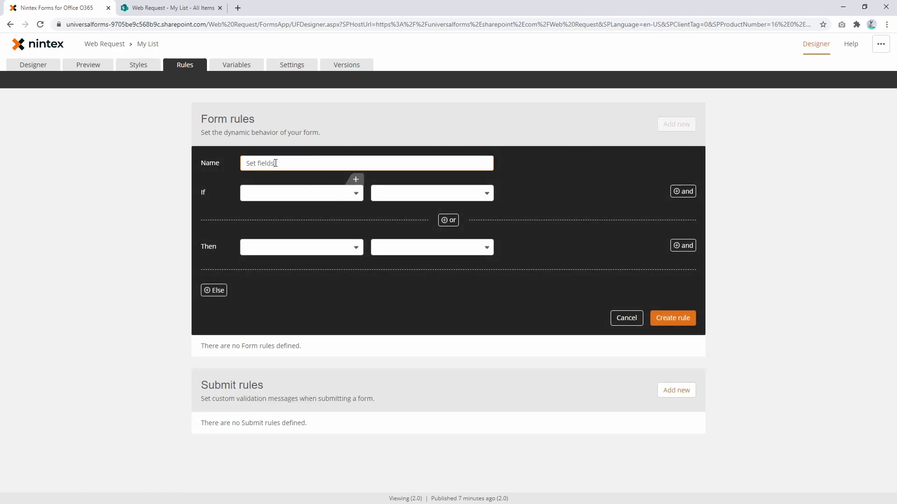
text(Set fields)
click(333, 194)
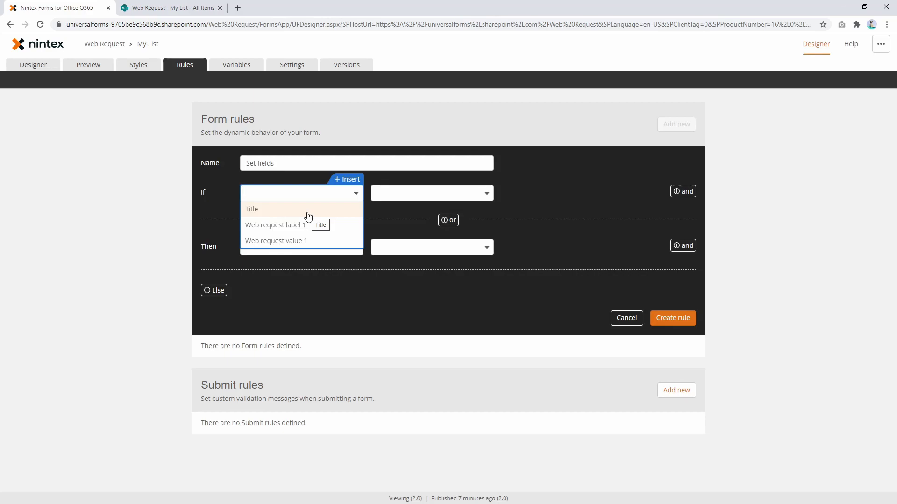
click(348, 179)
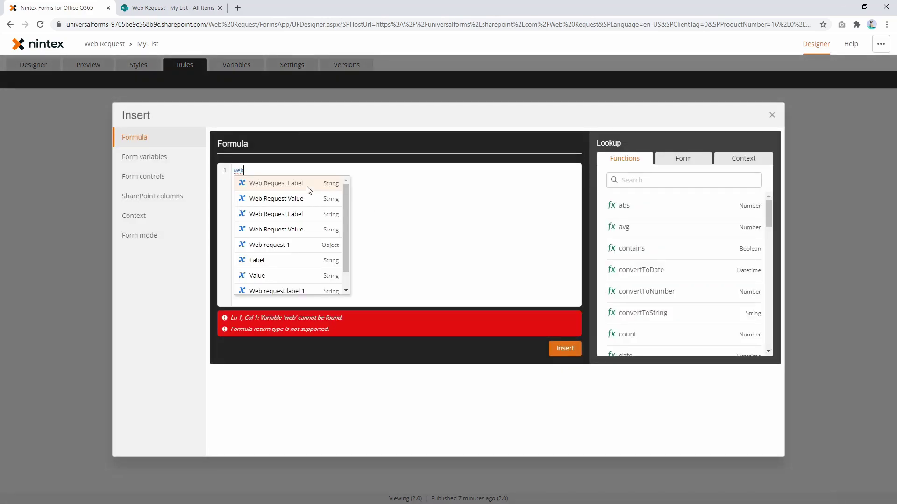
Insert the condition formula [Form].[Web request 1].[Label]!="" and set it to evaluate as Is Yes.
key(Down)
key(Down)
key(Down)
key(Down)
text(web)
key(Return)
text(.Web request 1.)
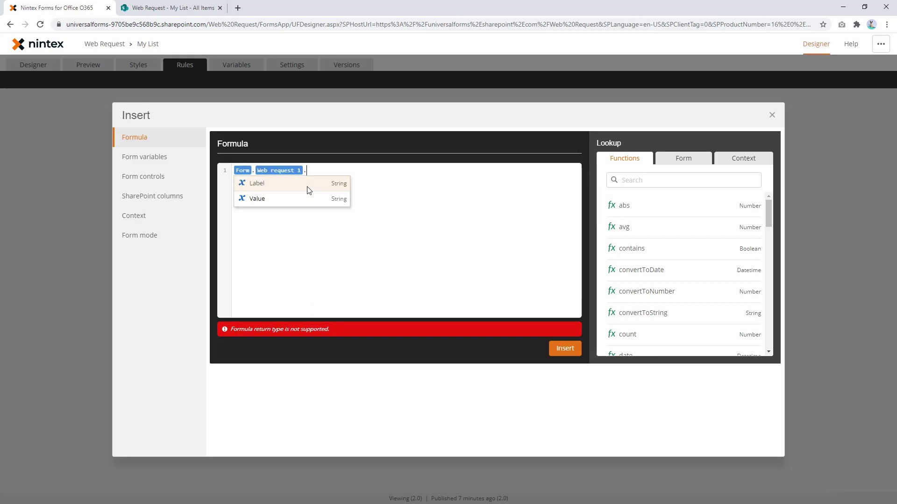
key(Return)
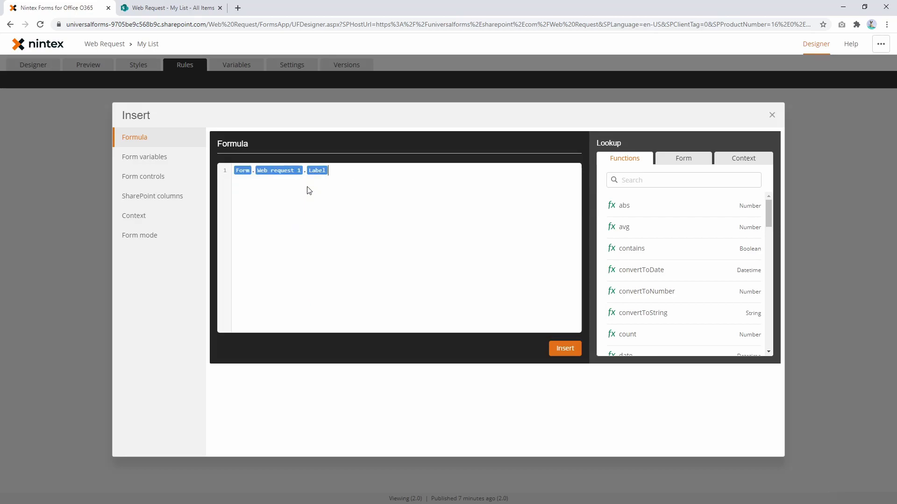
text(!="")
drag(341, 170, 209, 172)
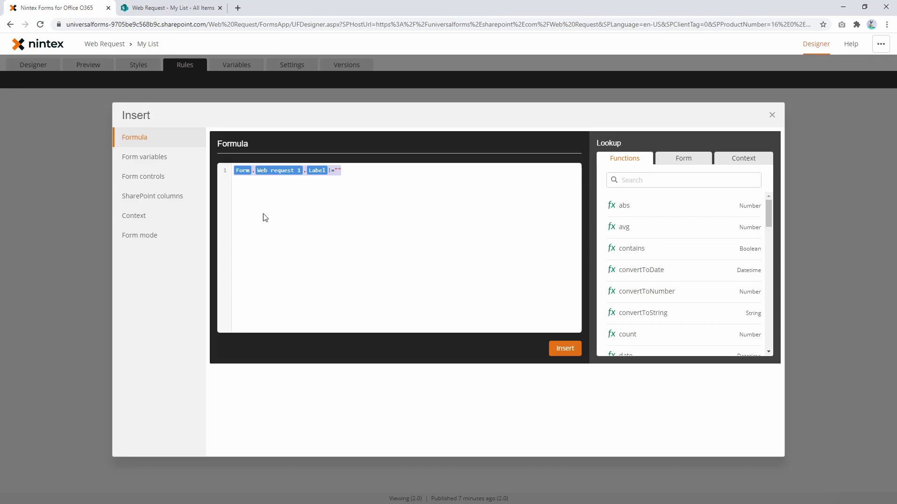
click(564, 349)
click(431, 193)
click(411, 207)
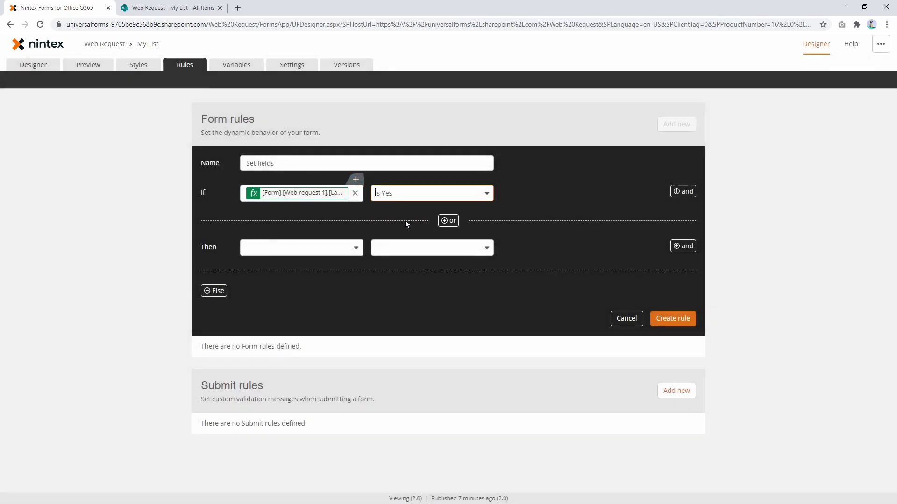
click(682, 192)
click(264, 224)
click(271, 240)
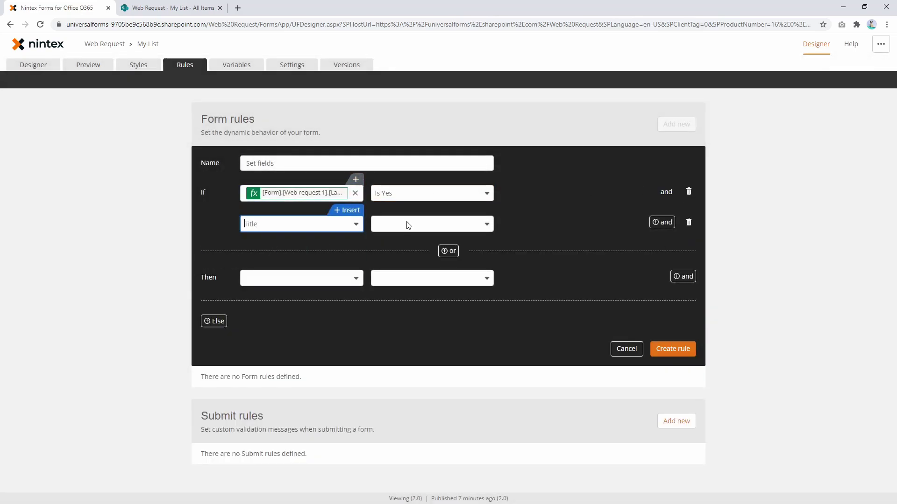
click(411, 224)
click(399, 320)
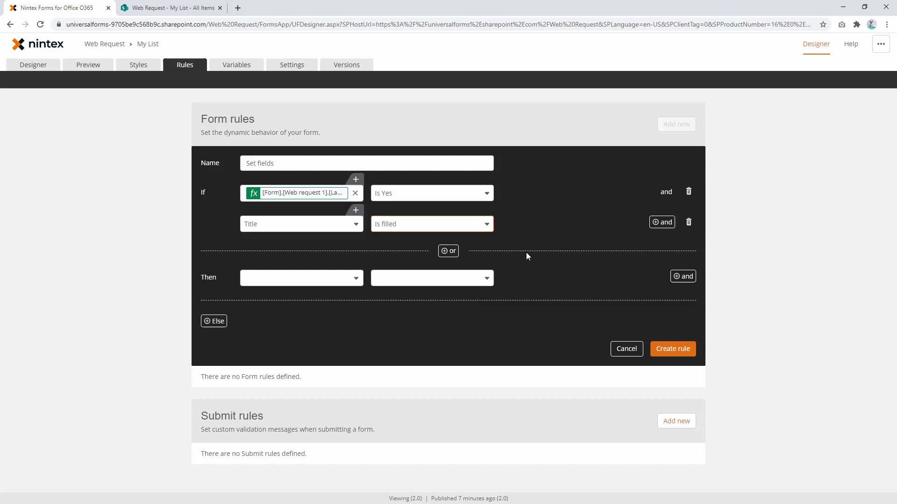
click(688, 222)
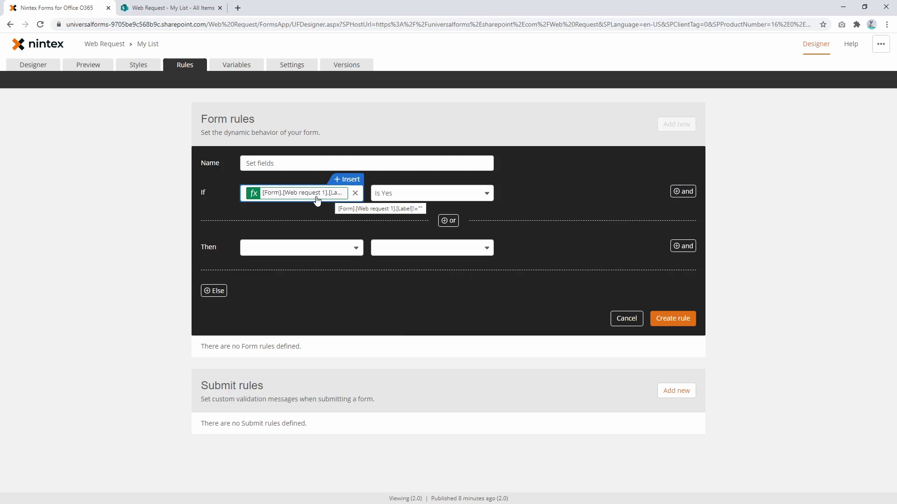
Add two Then actions that set the Value of Web request label 1 and Web request value 1.
click(309, 252)
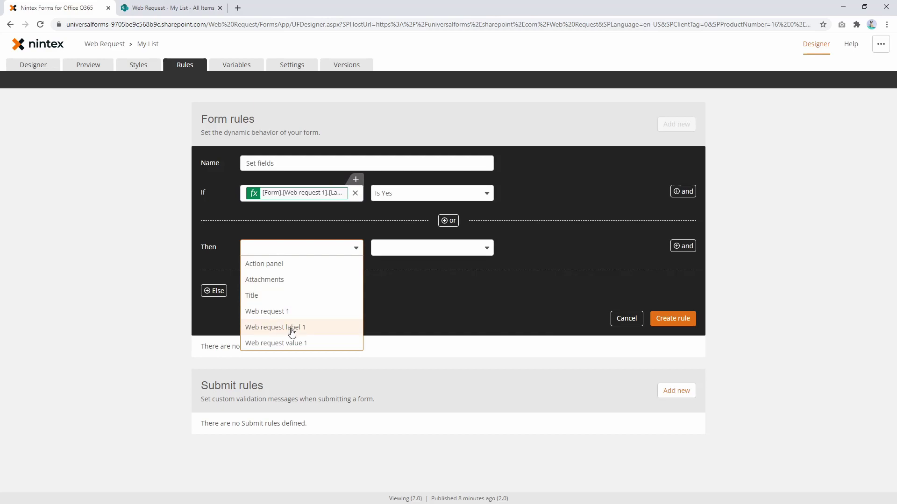
click(273, 328)
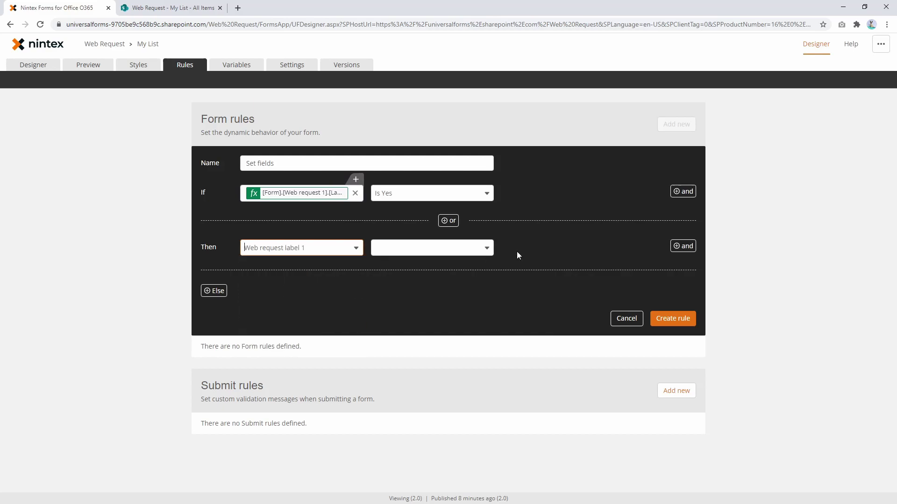
click(683, 246)
click(276, 278)
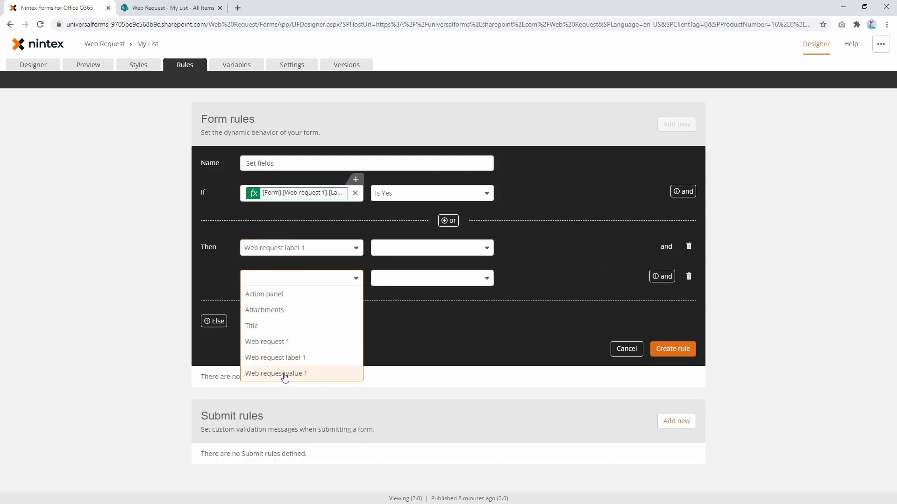
click(284, 378)
click(401, 248)
scroll(399, 355, down, 2)
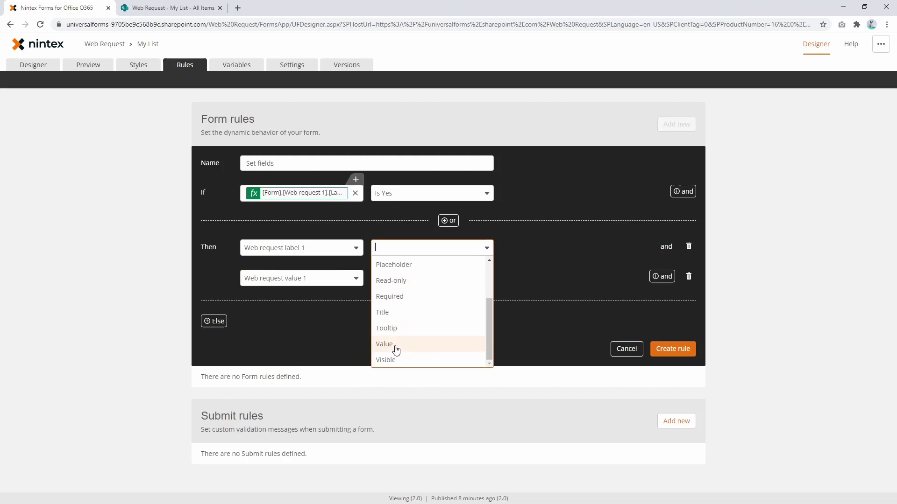
click(385, 344)
click(436, 279)
scroll(409, 378, down, 2)
click(403, 374)
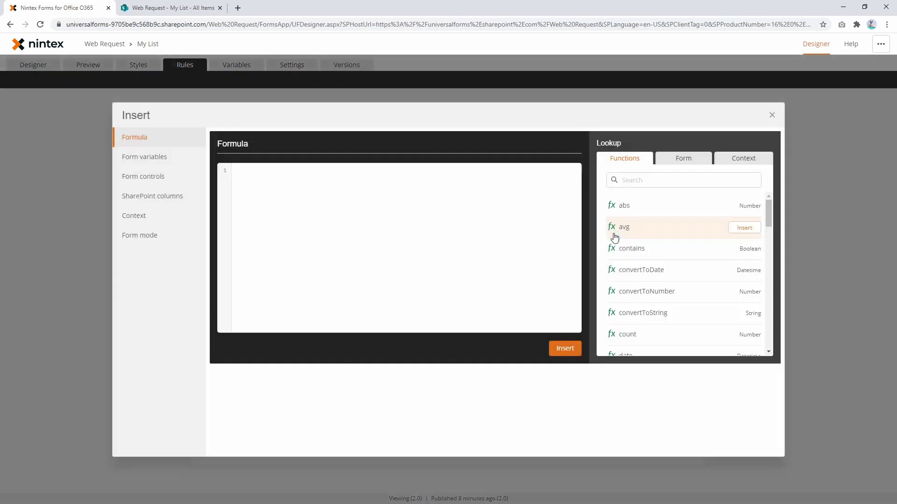
For the first row's value, delete the existing Web Request Label and Web Request Value variables.
click(616, 238)
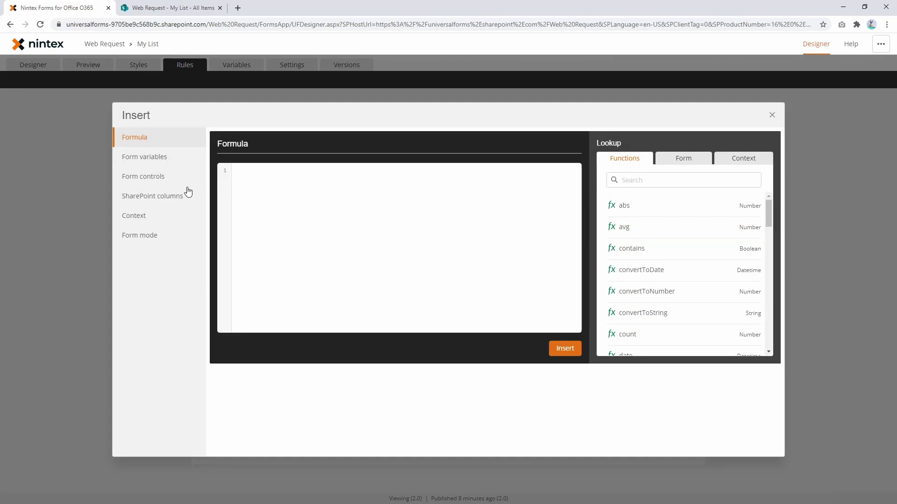
click(155, 162)
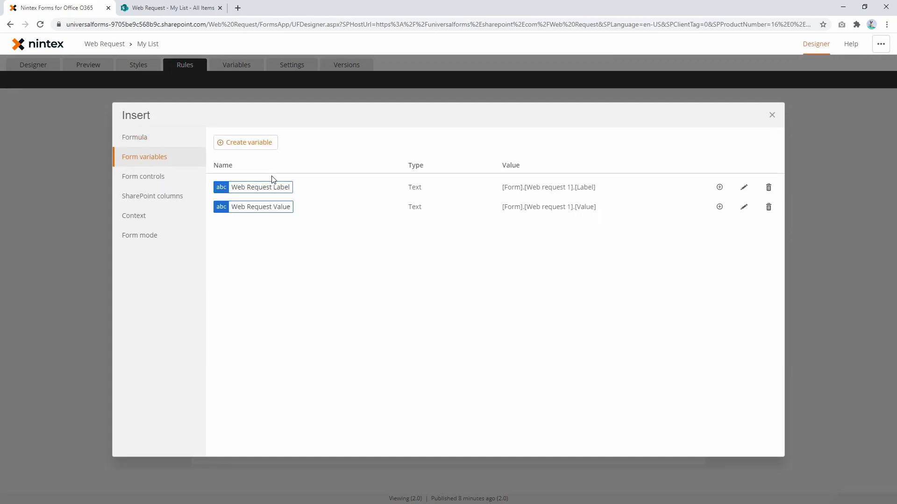
click(768, 187)
click(769, 188)
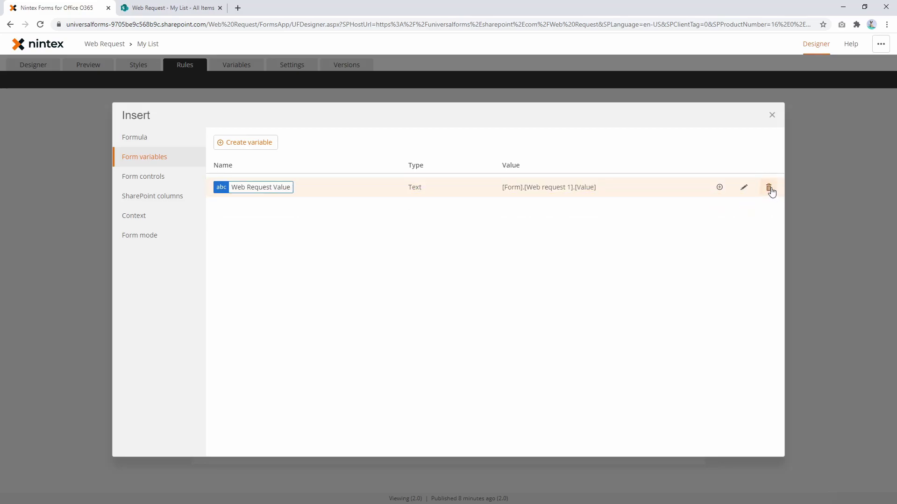
click(768, 188)
click(744, 186)
Create a new Text variable named 'Web Request Label', correcting the 'Lable' typo.
click(266, 144)
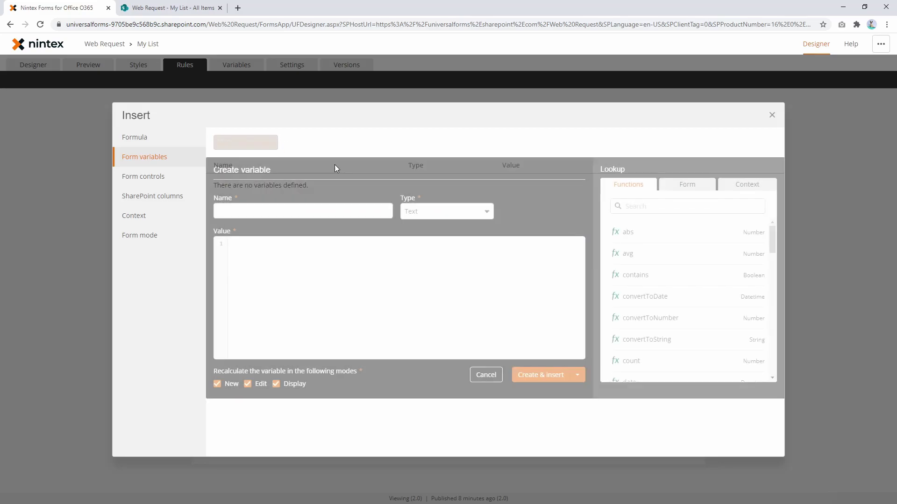
click(339, 211)
text(Web )
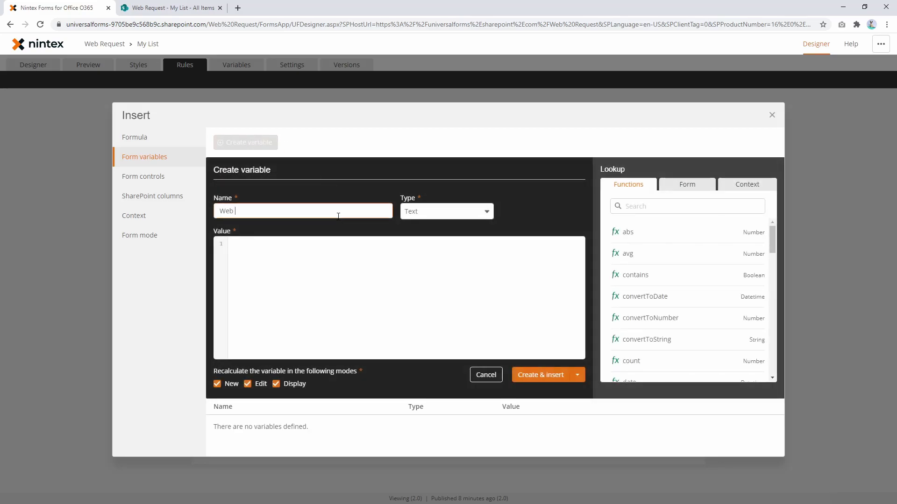
text(Request Lable)
key(Tab)
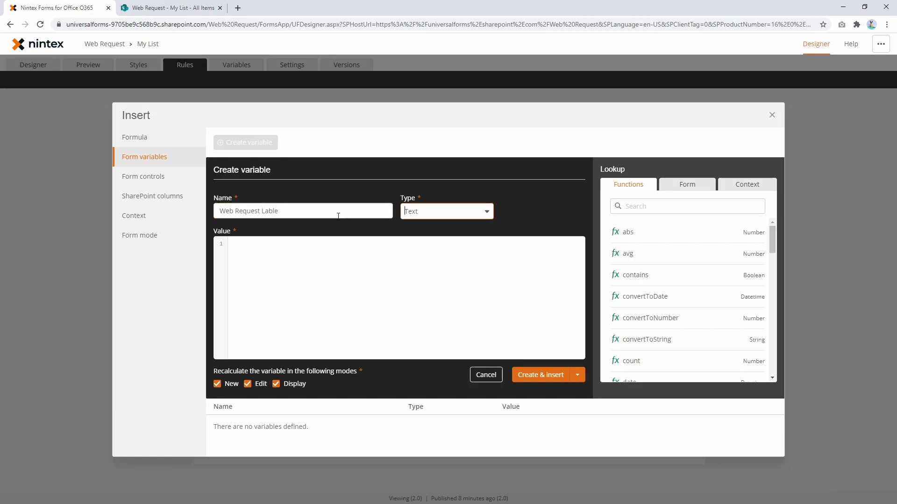
click(338, 211)
key(BackSpace)
key(BackSpace)
text(e)
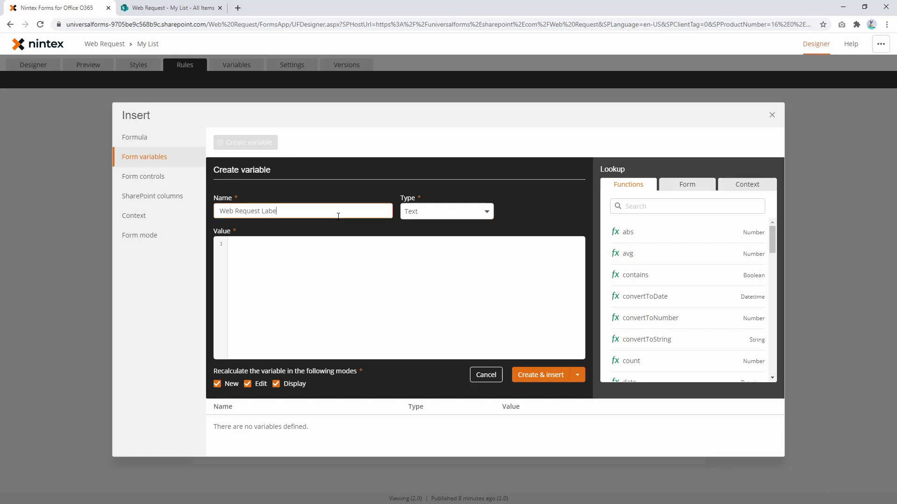
Give the variable the value [Form].[Web request 1].[Label] and create and insert it.
click(364, 301)
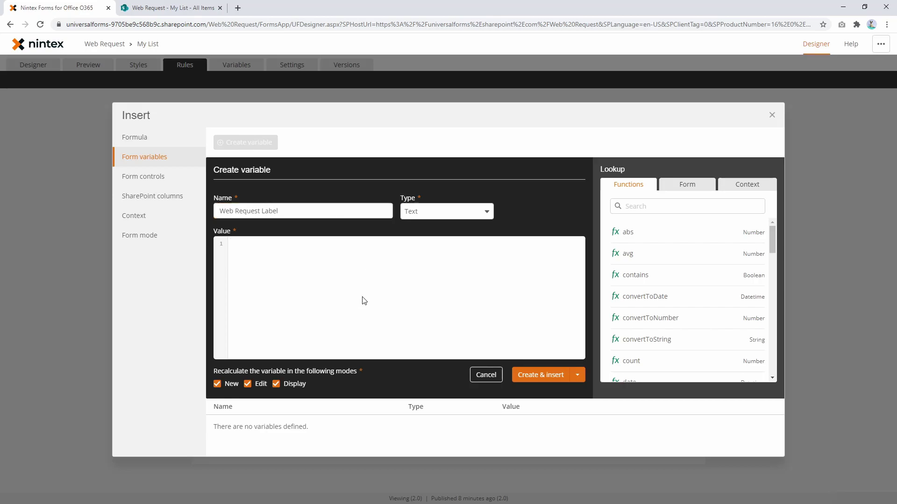
text(web)
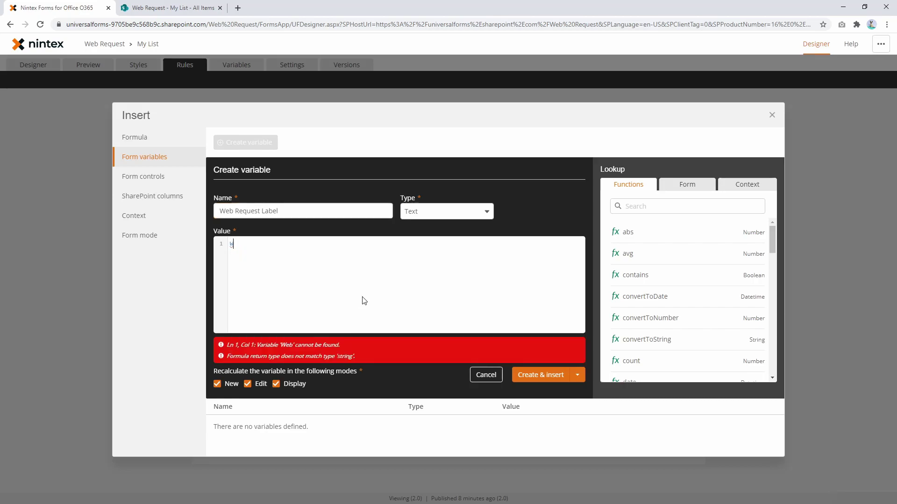
key(Down)
key(Down)
key(Return)
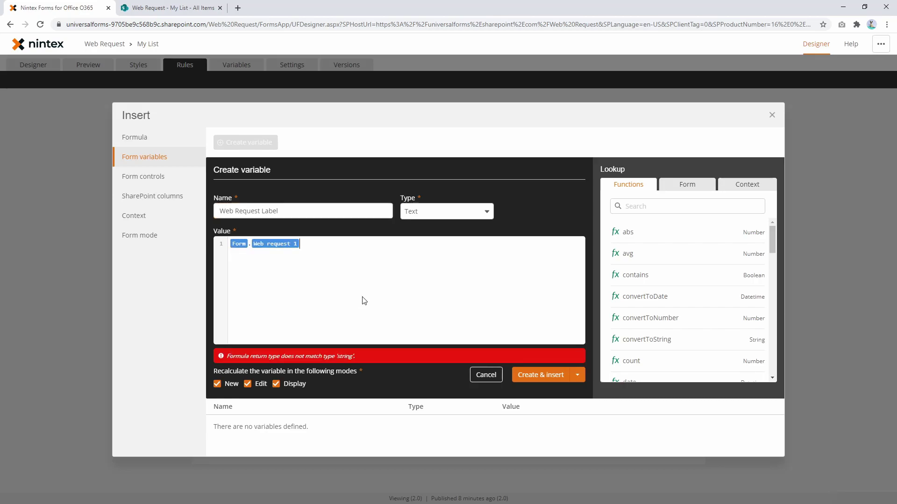
text(.lab)
key(Return)
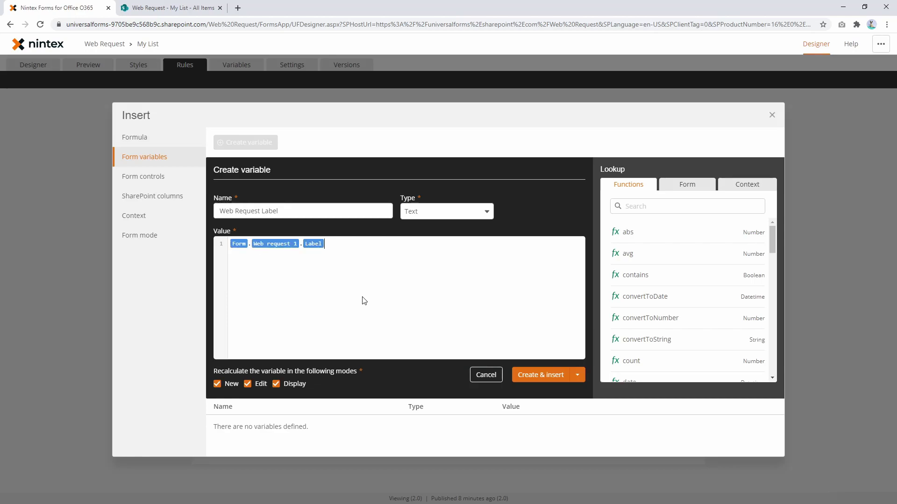
click(532, 376)
Set the second Then row's value to the formula [Form].[Web request 1].[Value].
mouse_move(575, 274)
click(610, 266)
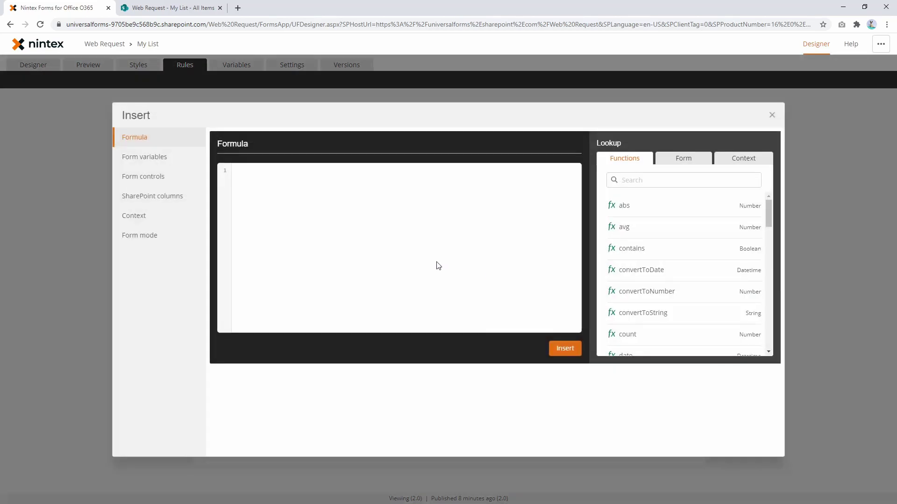
click(154, 157)
click(149, 136)
text(web)
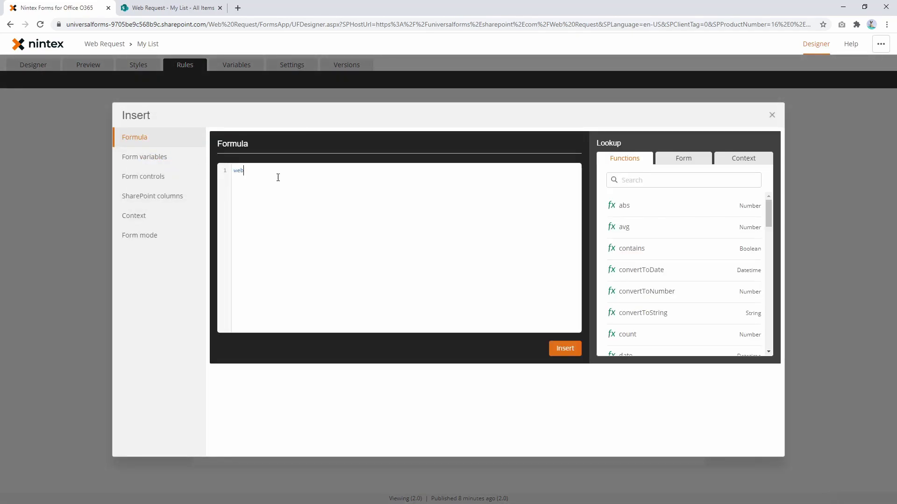
key(Down)
key(Down)
key(Down)
key(Return)
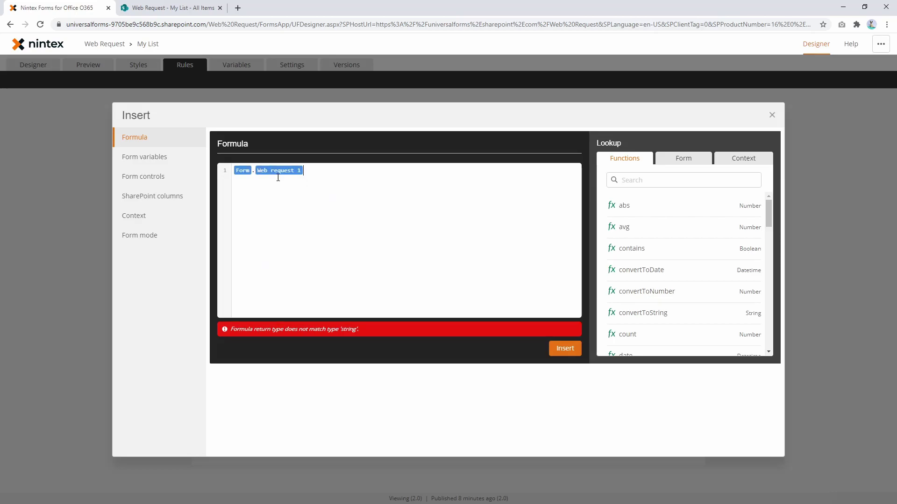
text(.valu)
key(Return)
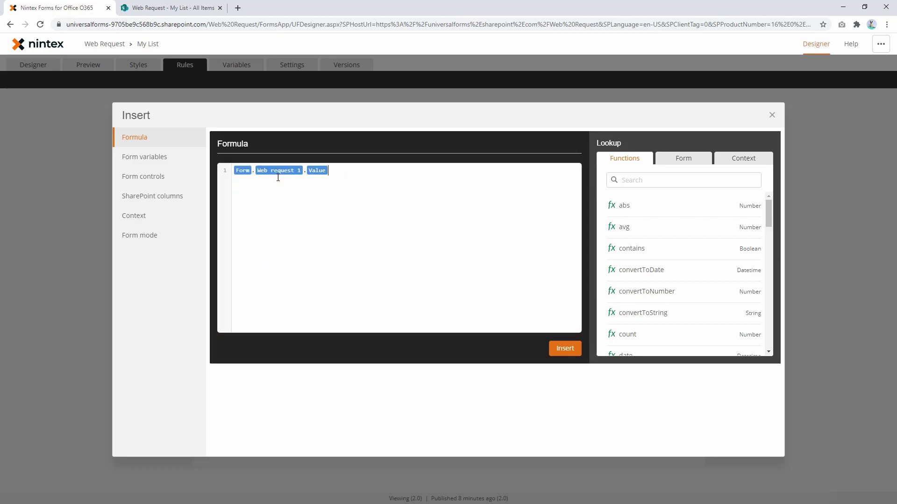
click(575, 351)
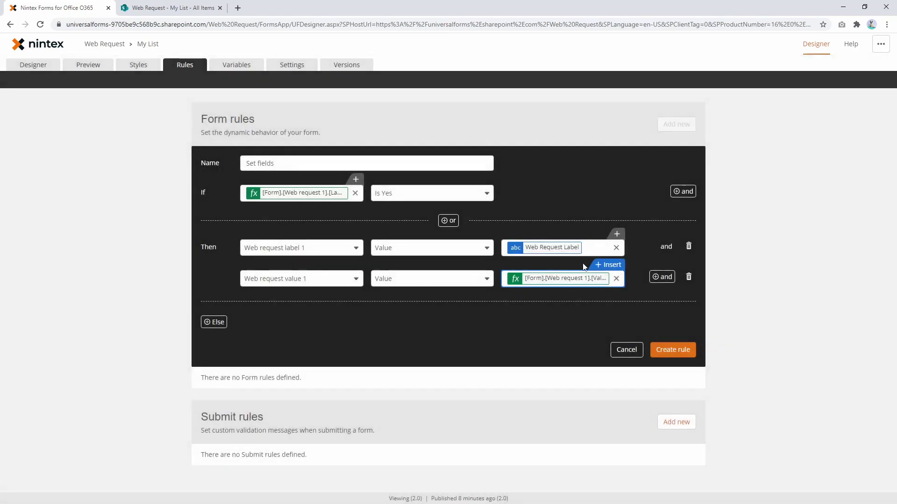
Replace the first row's variable with the formula [Form].[Web request 1].[Label].
click(616, 247)
click(608, 228)
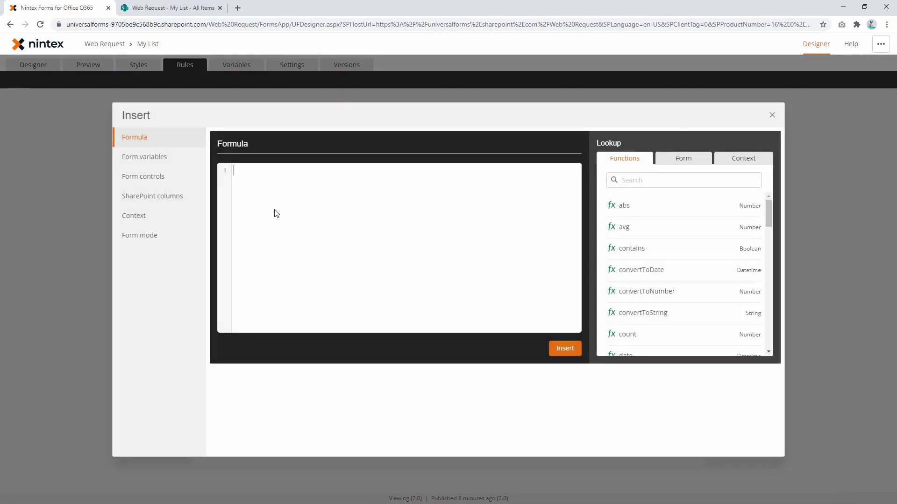
text(web)
key(Down)
key(Down)
key(Down)
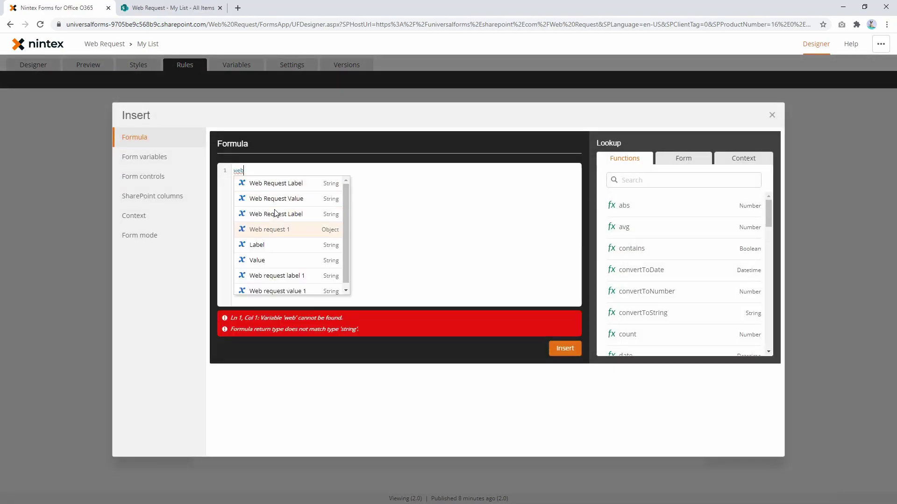
key(Down)
key(Down)
key(Up)
key(Up)
key(Return)
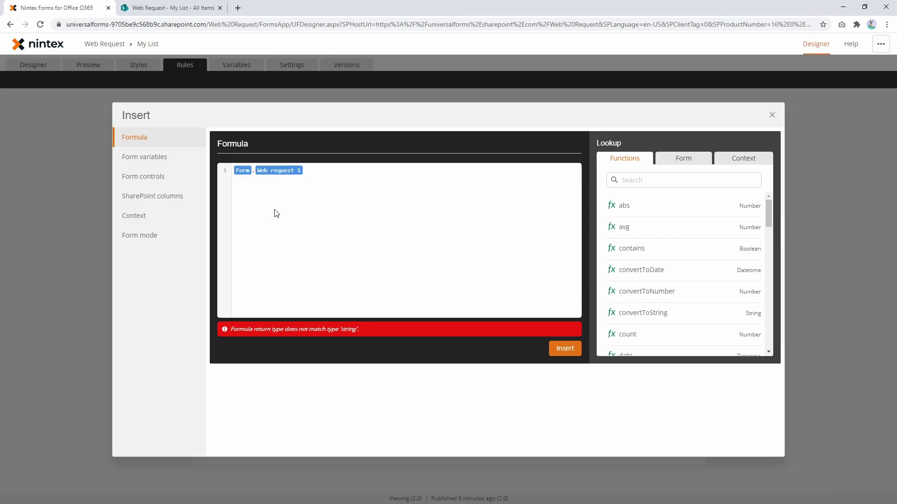
text(.)
key(Return)
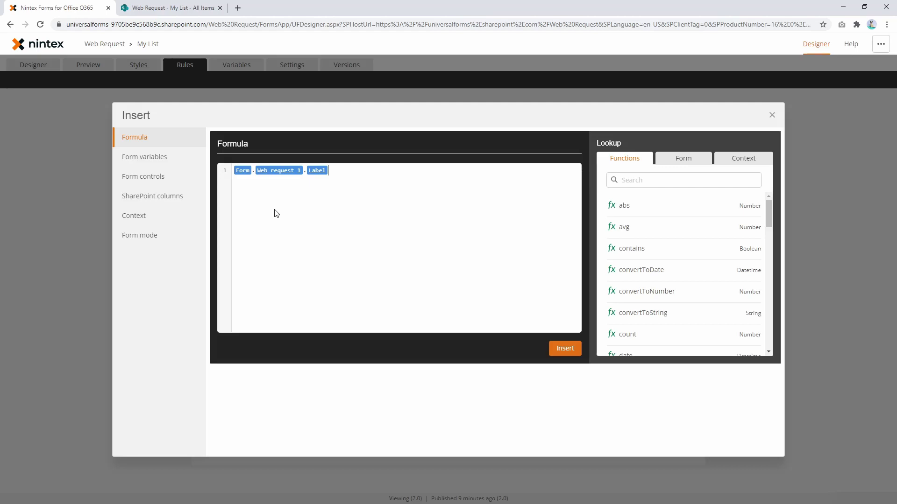
click(565, 349)
Save the Set fields rule and delete the Web Request Label variable.
click(672, 350)
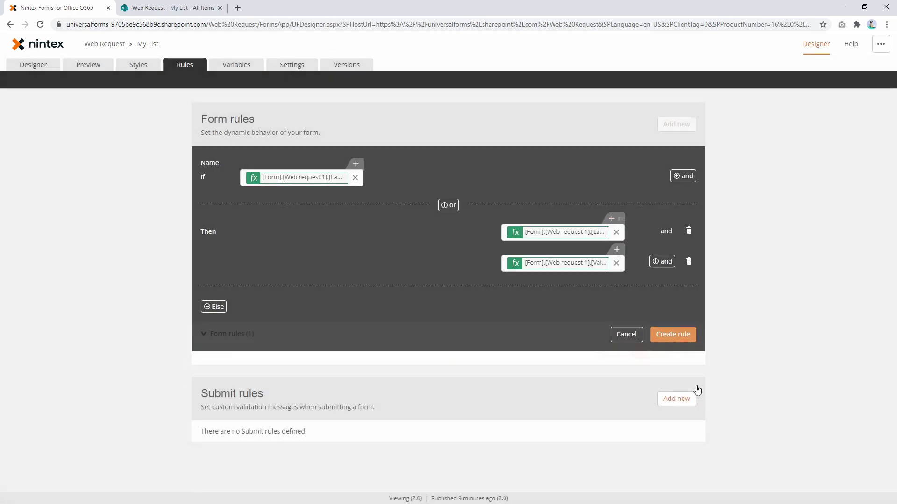
click(237, 65)
click(689, 162)
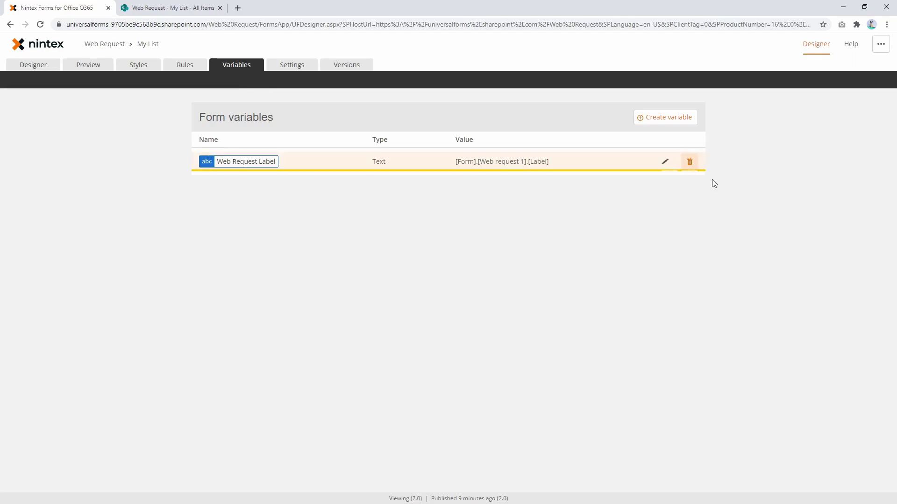
click(667, 162)
Verify the Web request label 1 and value 1 controls' connected columns, then publish the form.
click(55, 68)
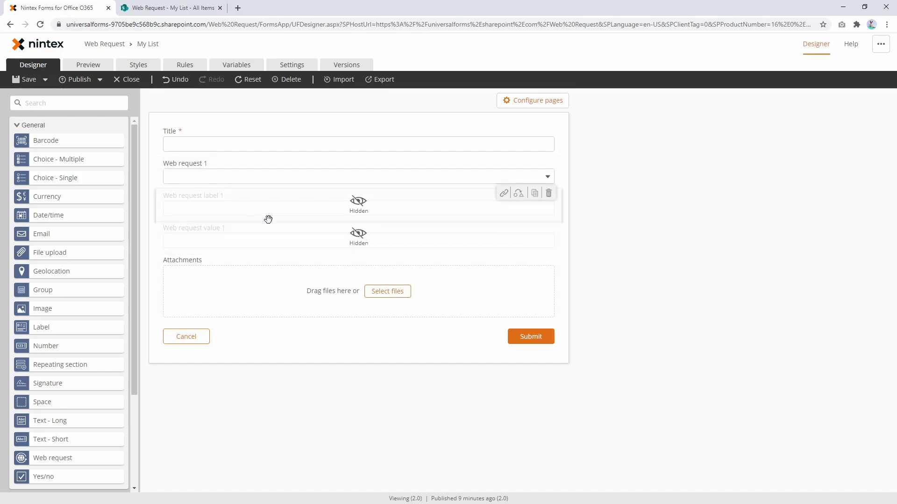
click(235, 210)
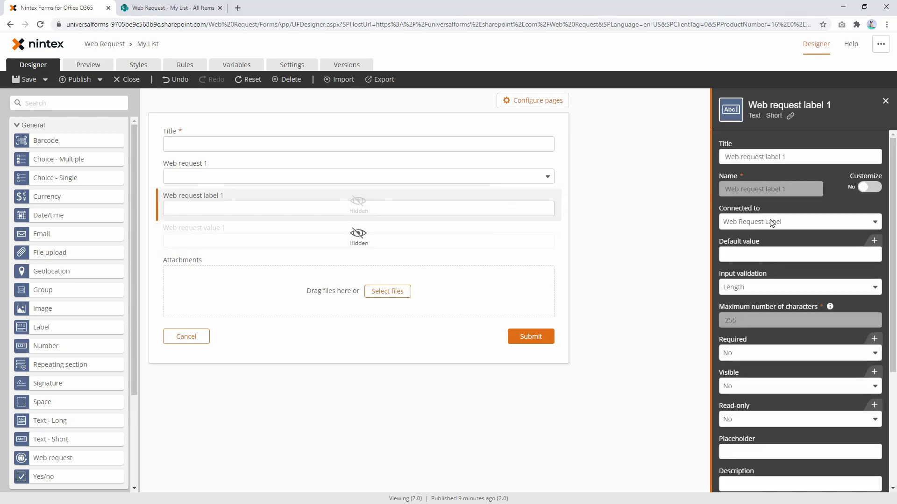
click(296, 237)
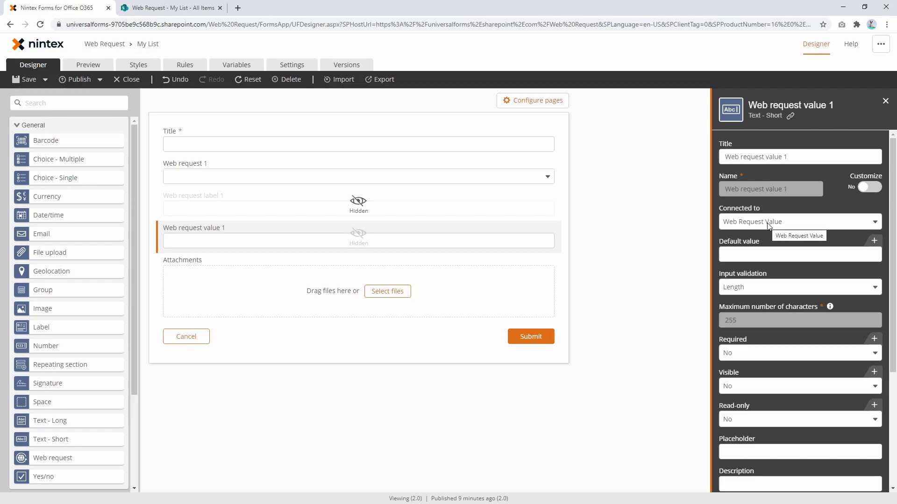
click(79, 79)
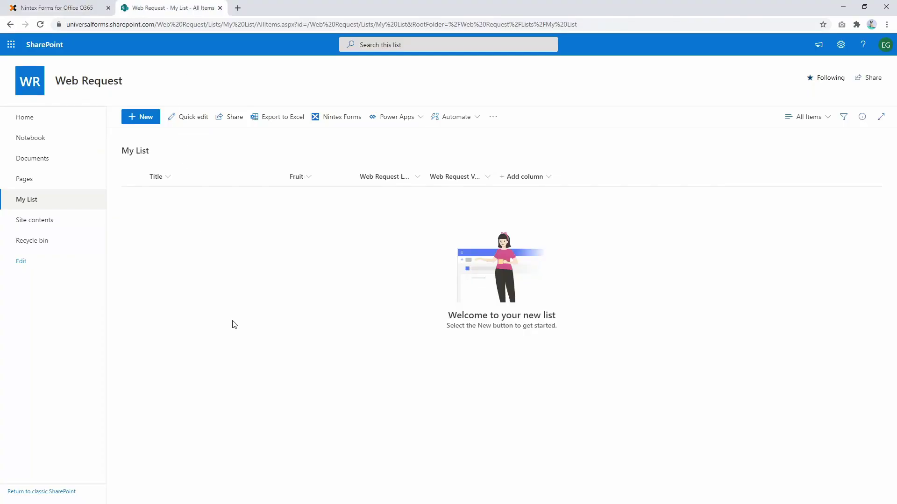
Reload My List, submit a 'Hello world' item with charizard in Web request 1, and dismiss the publish notice.
key(F5)
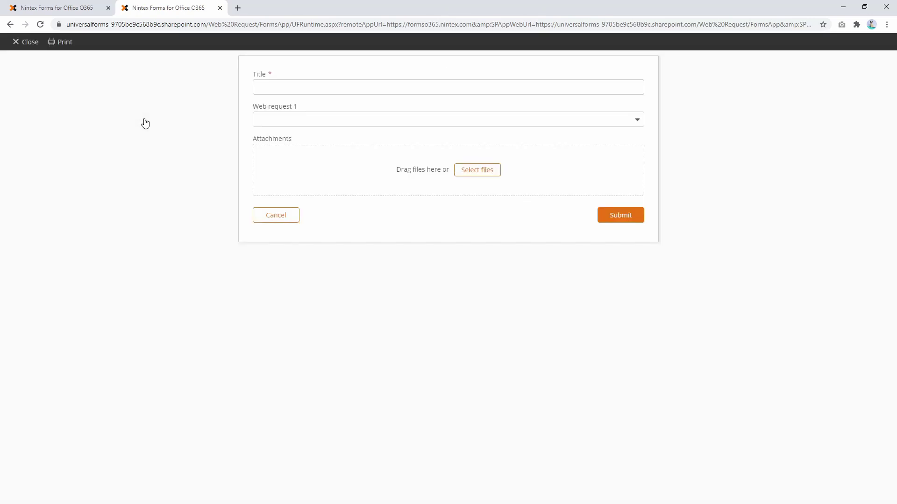
click(288, 89)
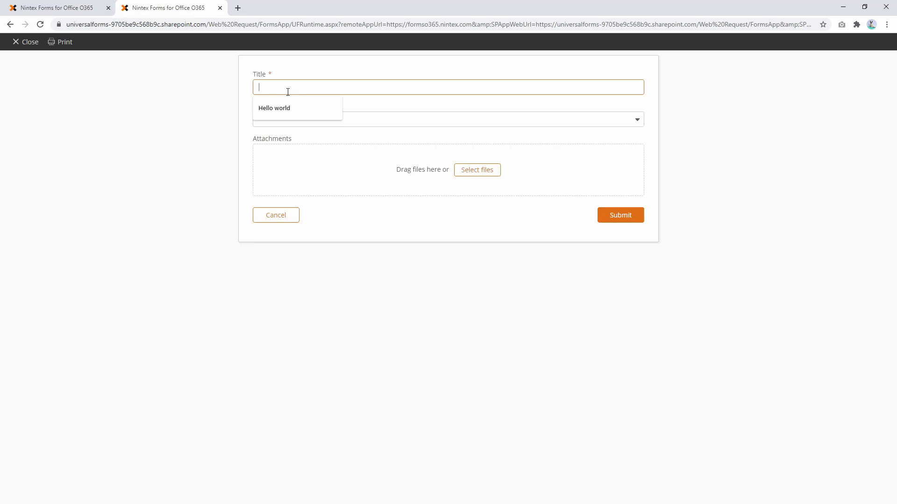
click(280, 108)
click(315, 121)
click(311, 135)
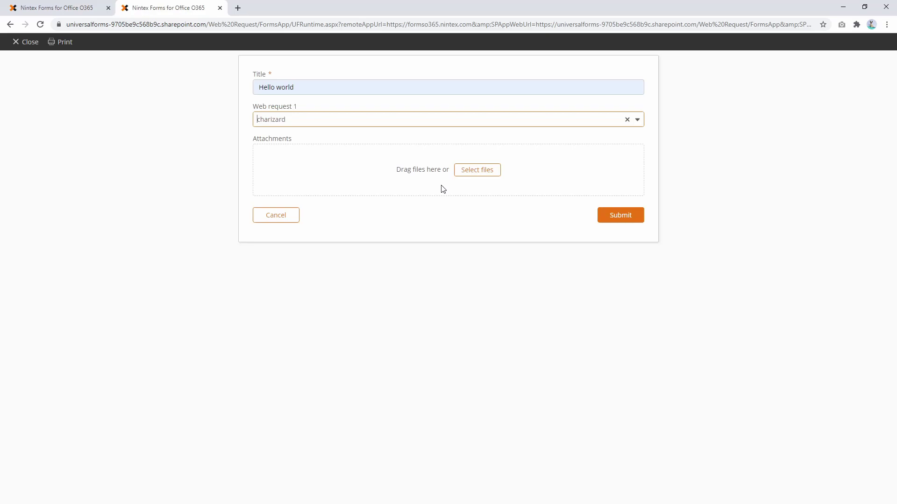
click(613, 216)
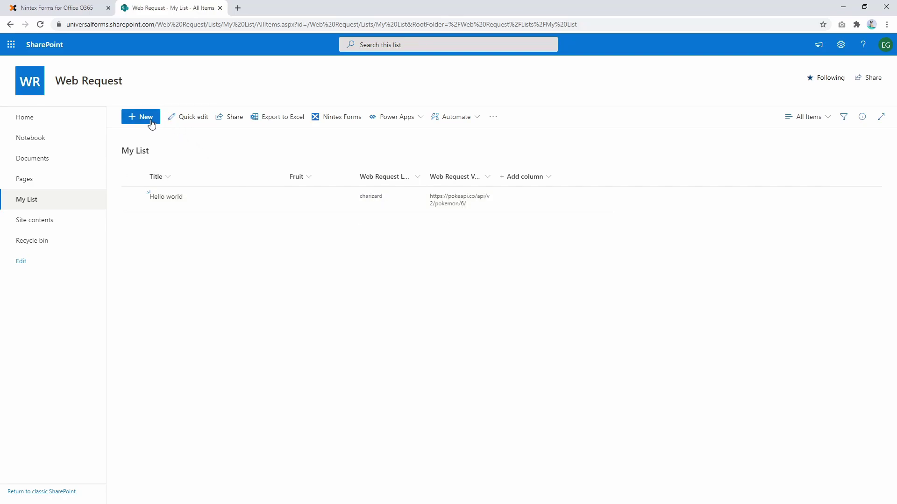
click(70, 5)
click(539, 310)
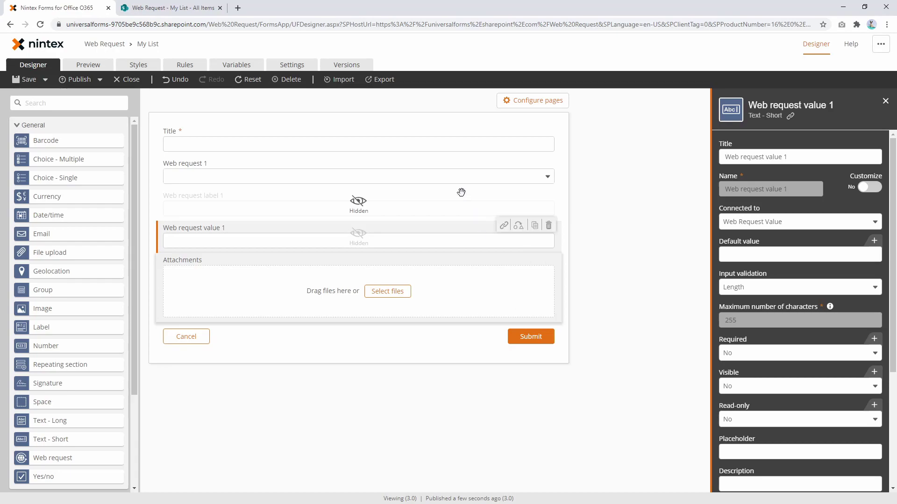
Review Web request 1's settings and the Set fields rule's condition and first Then value formula.
click(436, 175)
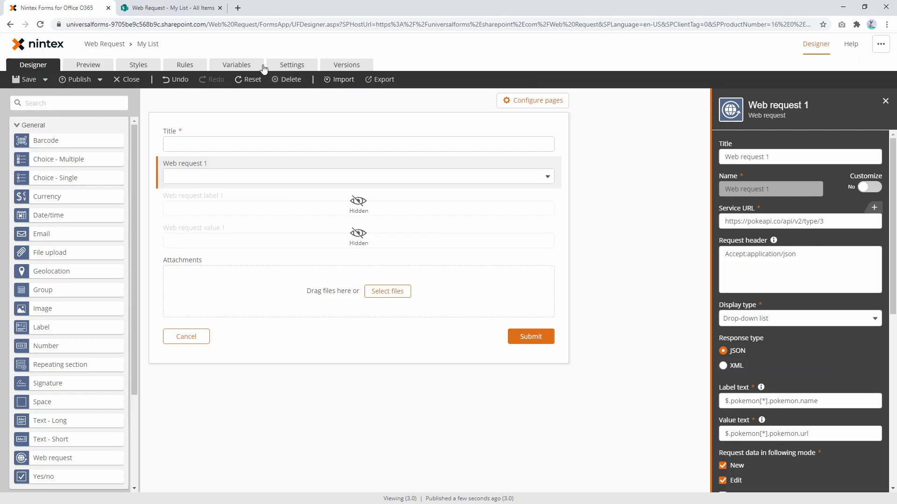
click(239, 67)
click(189, 66)
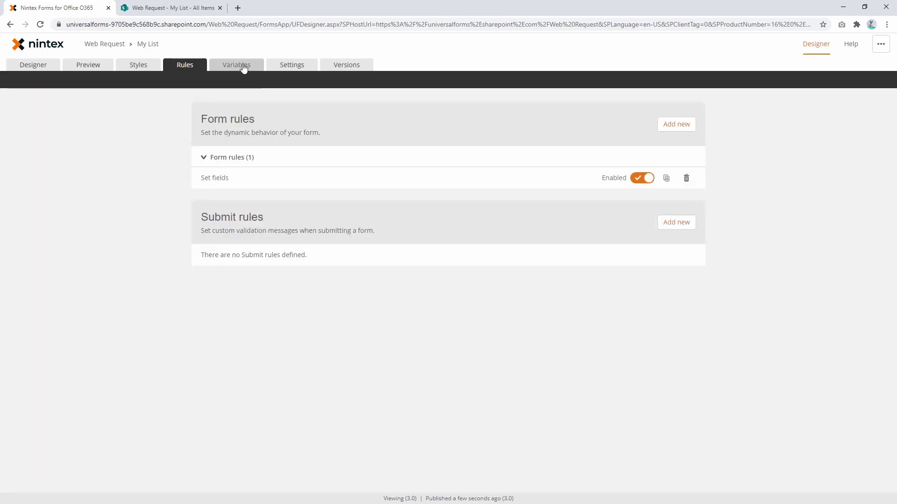
click(271, 179)
click(556, 294)
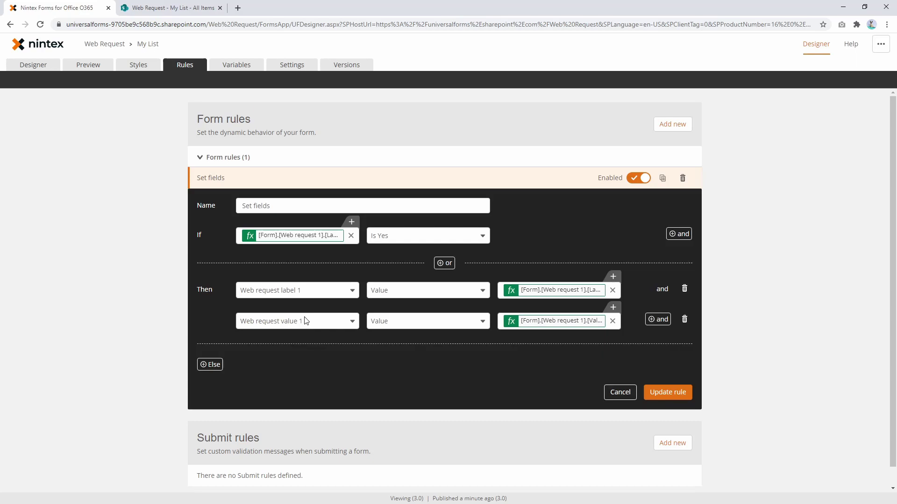
click(174, 9)
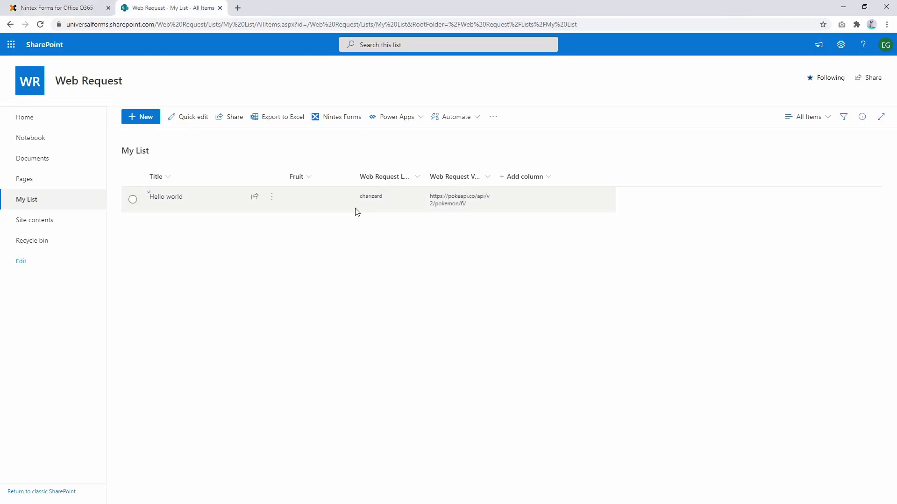